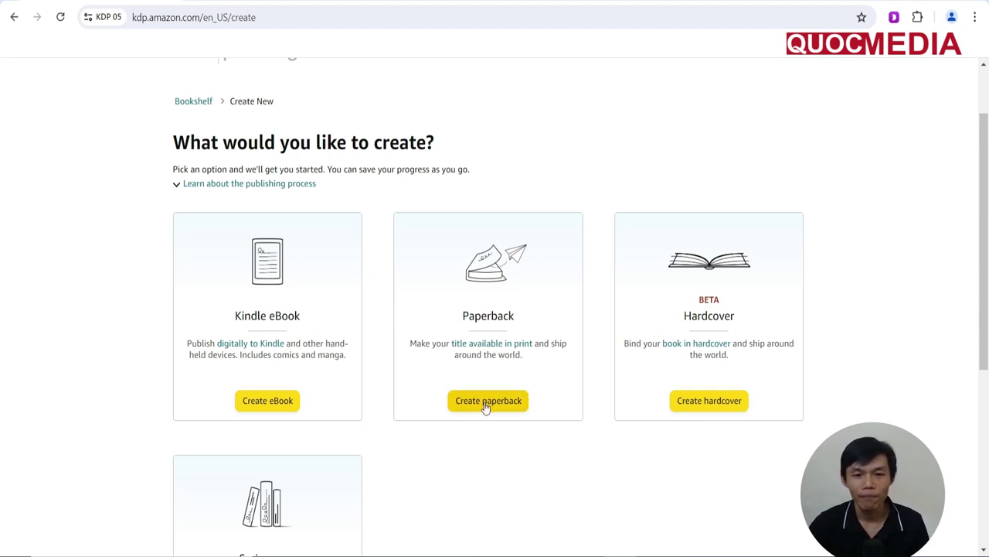
Create a new paperback and set its book title to "Composition Notebook"
click(486, 402)
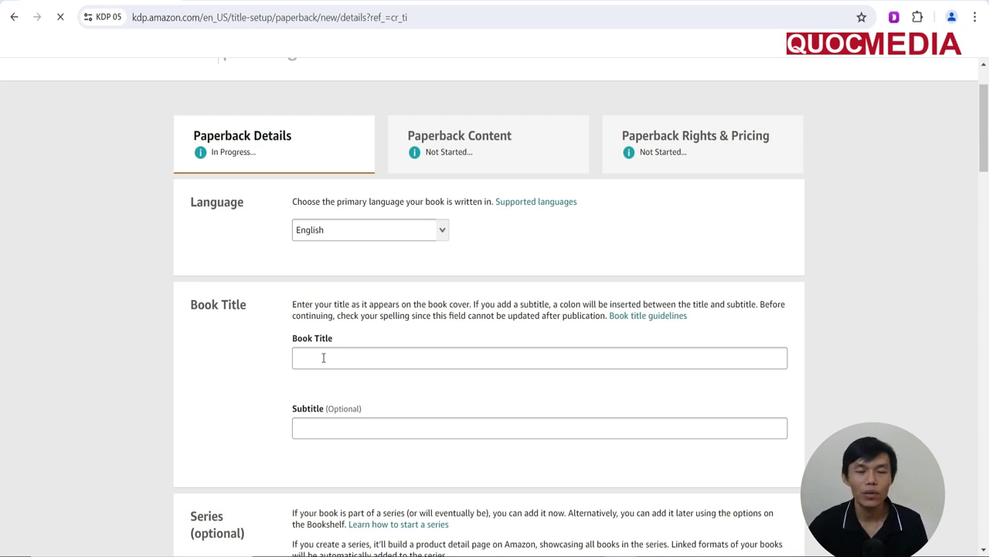
click(356, 360)
text(Composition Notebook)
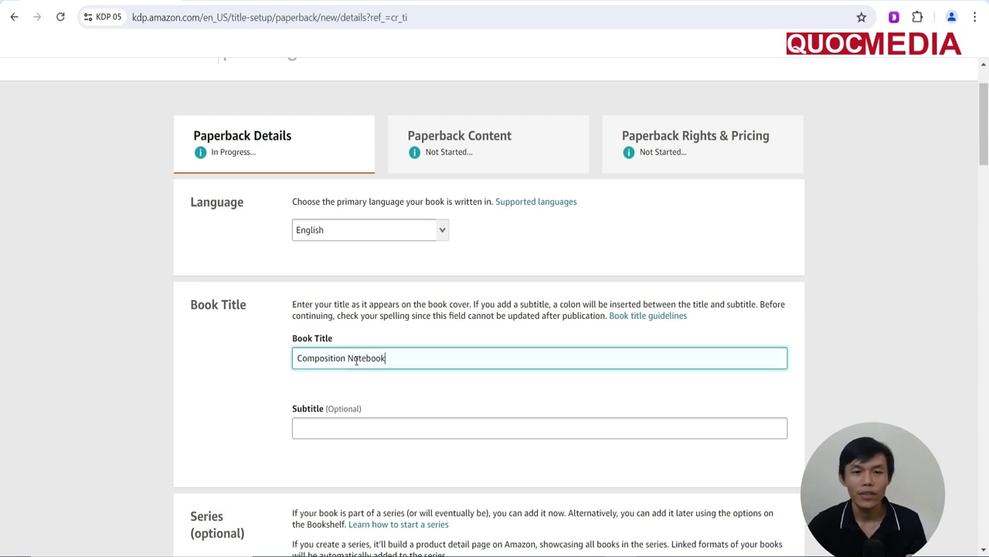
Enter the subtitle "Cute Unicorn Aesthetic Notebook, Composition Notebooks for Teen Girls"
click(322, 427)
scroll(321, 425, down, 1)
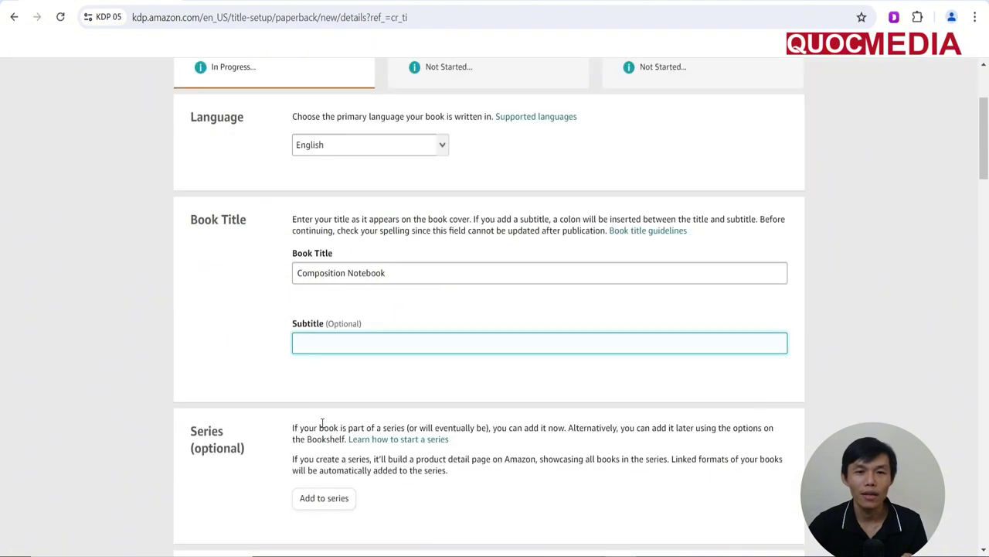
text(Cute Unicorn Aesthetic Notebook, Composition Notebooks for Teen Girls)
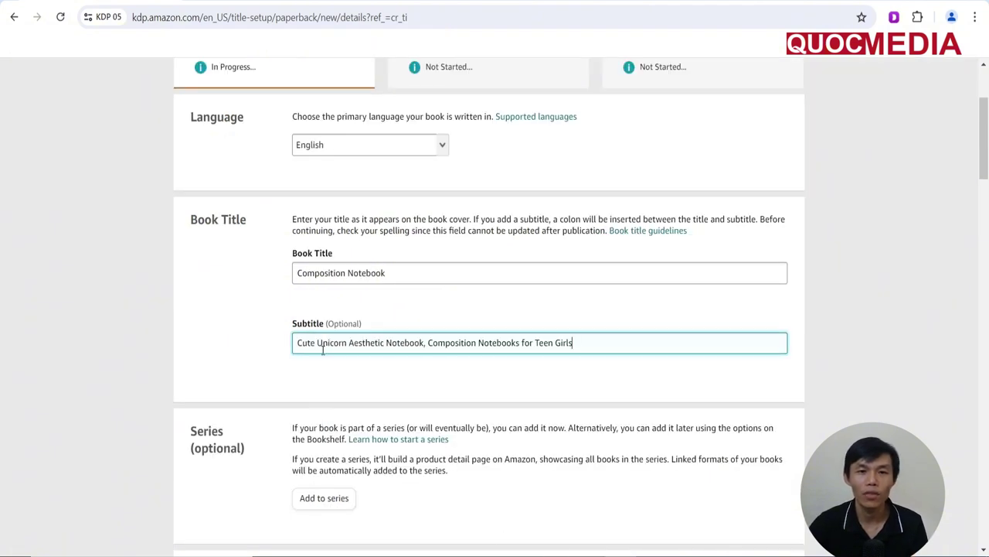
Enter the primary author's first and last name, leaving the series and edition number empty
scroll(547, 362, down, 1)
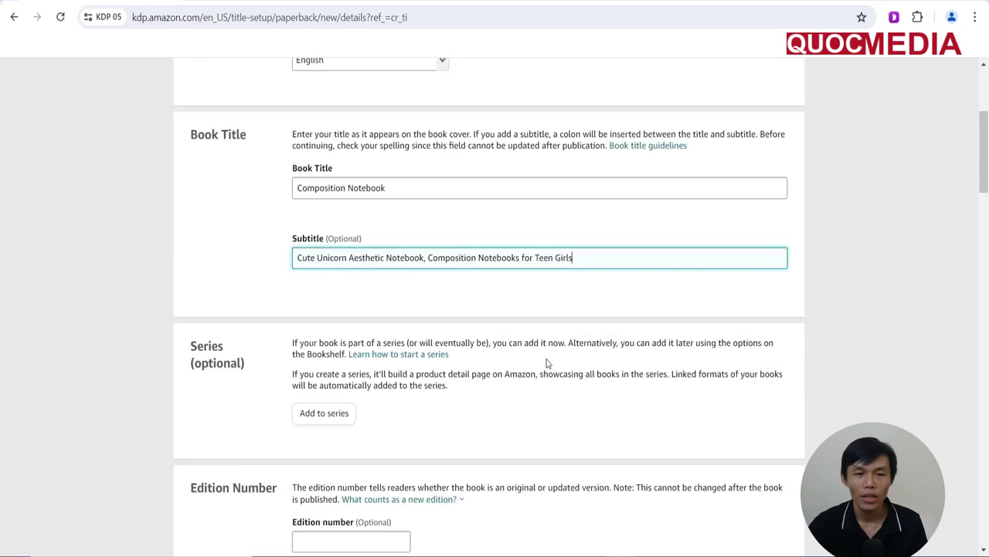
scroll(547, 362, down, 2)
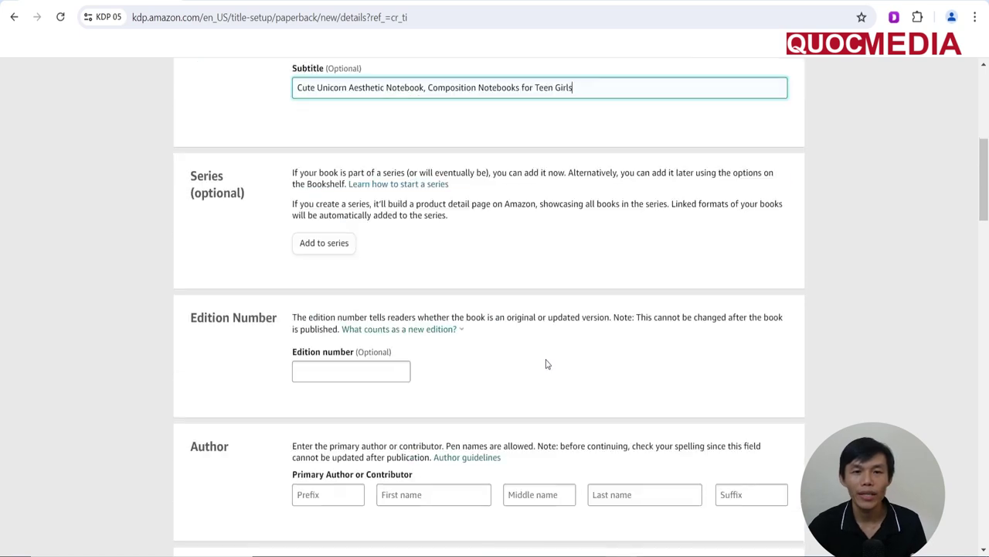
scroll(547, 363, down, 1)
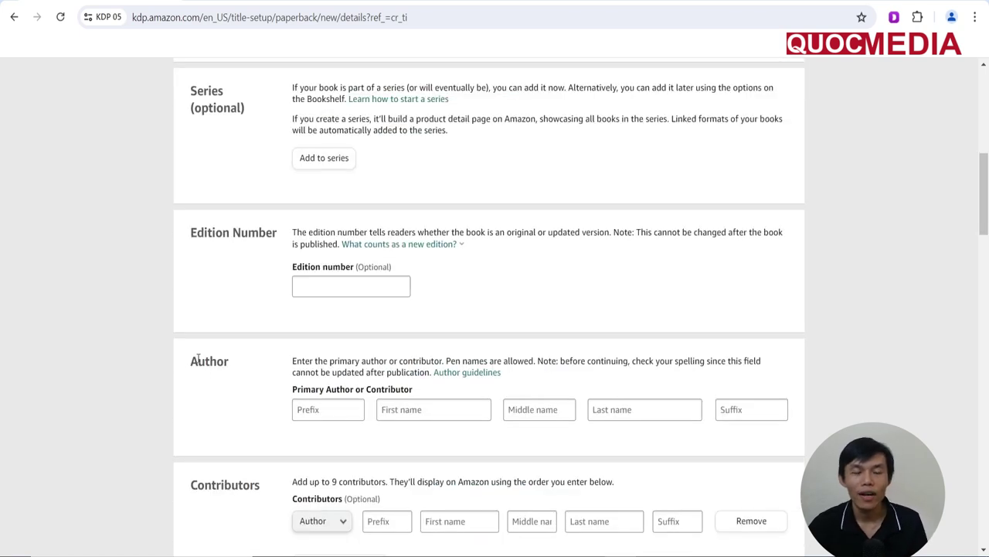
click(414, 408)
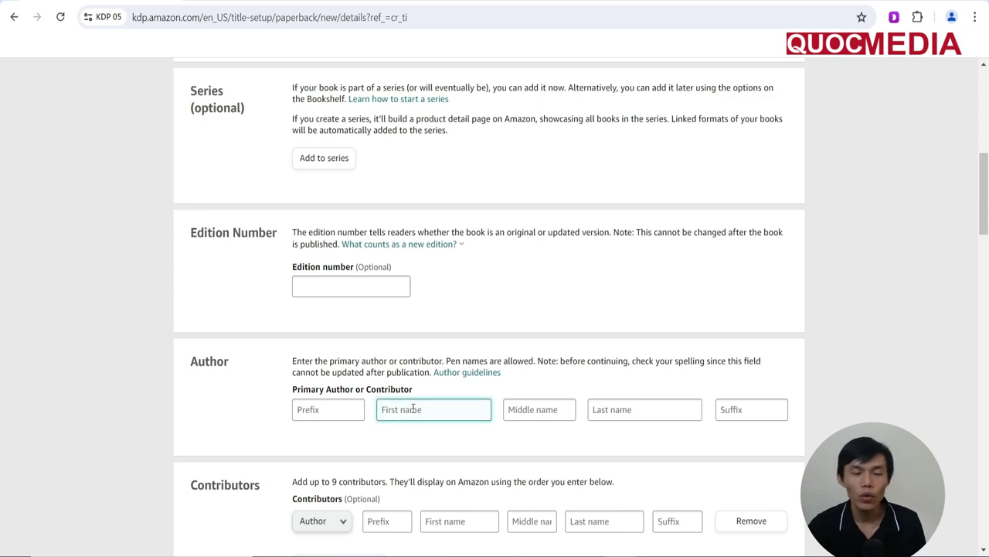
text(MinlibsNote)
key(Tab)
key(Tab)
text(LeoNabs)
click(531, 430)
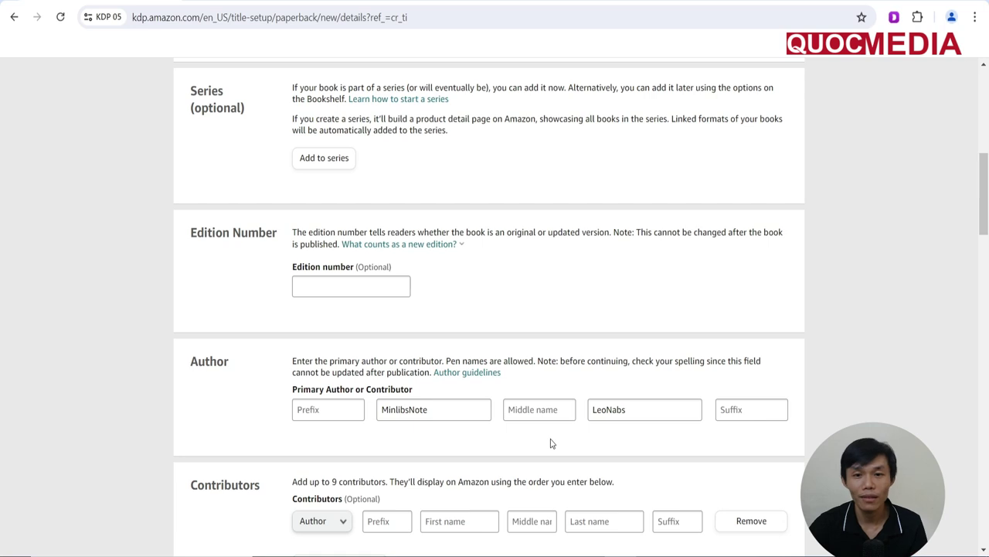
Paste the prepared "Very Cute Unicorns Notebook" text with its features into the book description
scroll(550, 442, down, 3)
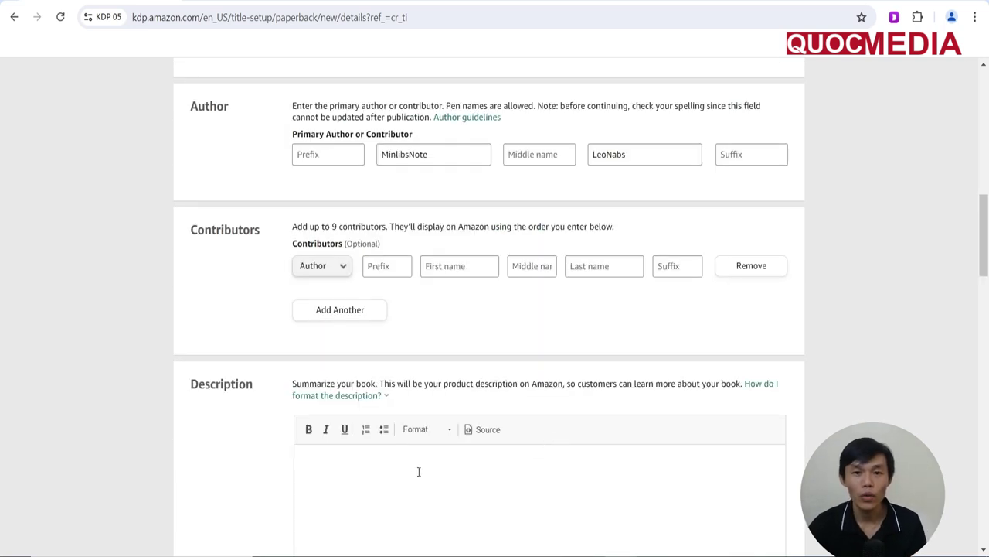
scroll(495, 344, down, 1)
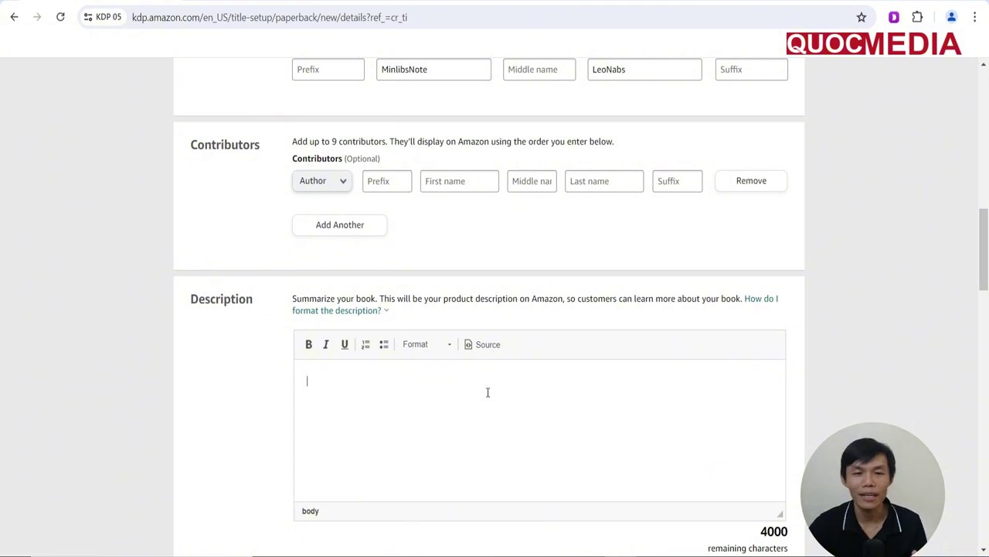
key(ctrl+v)
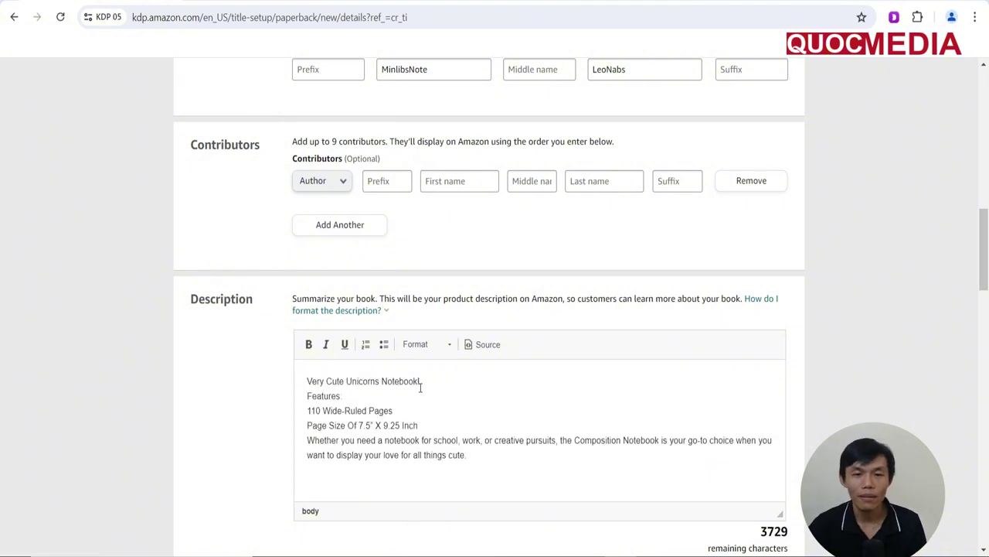
Format the description's line "Very Cute Unicorns Notebook" as bold Heading 4 and make "Features:" bold
drag(426, 385, 308, 388)
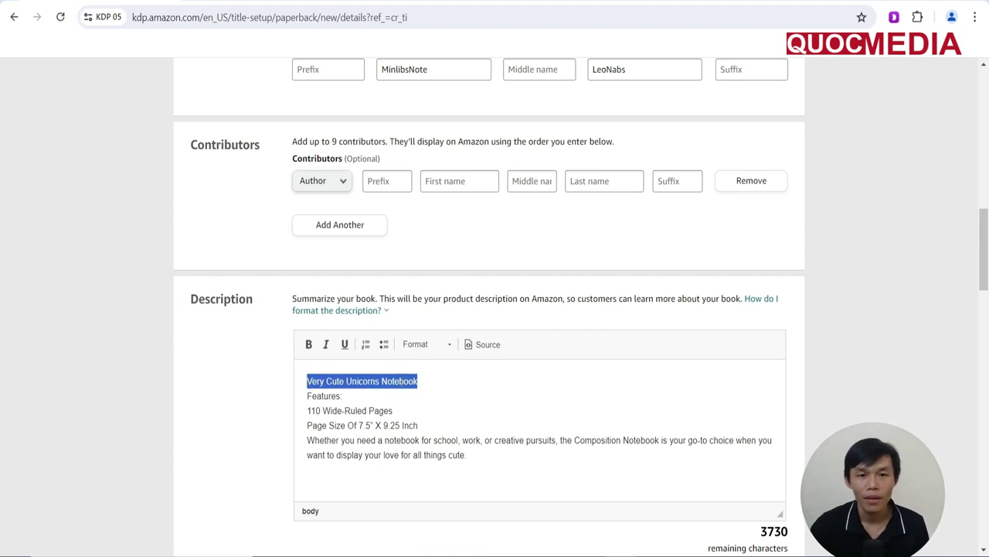
click(425, 344)
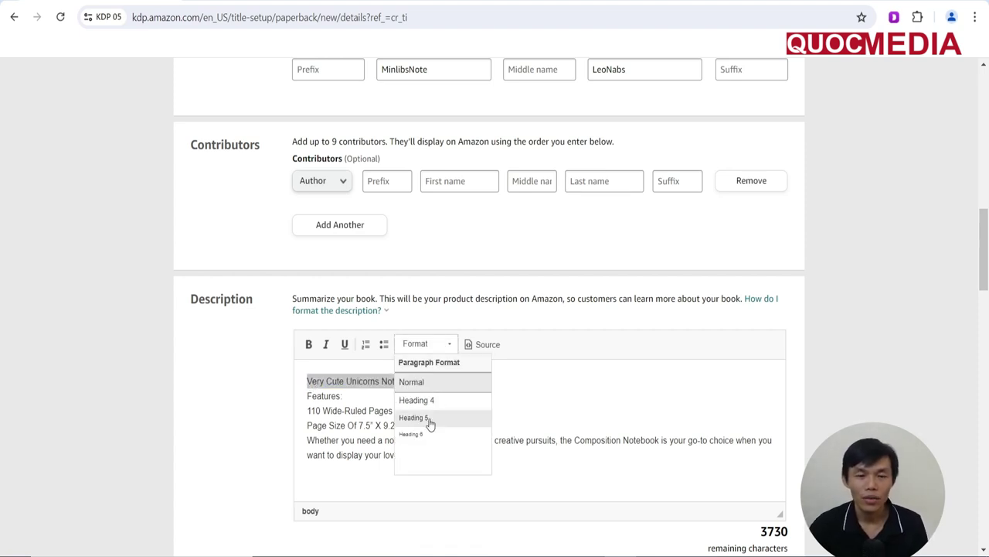
click(414, 400)
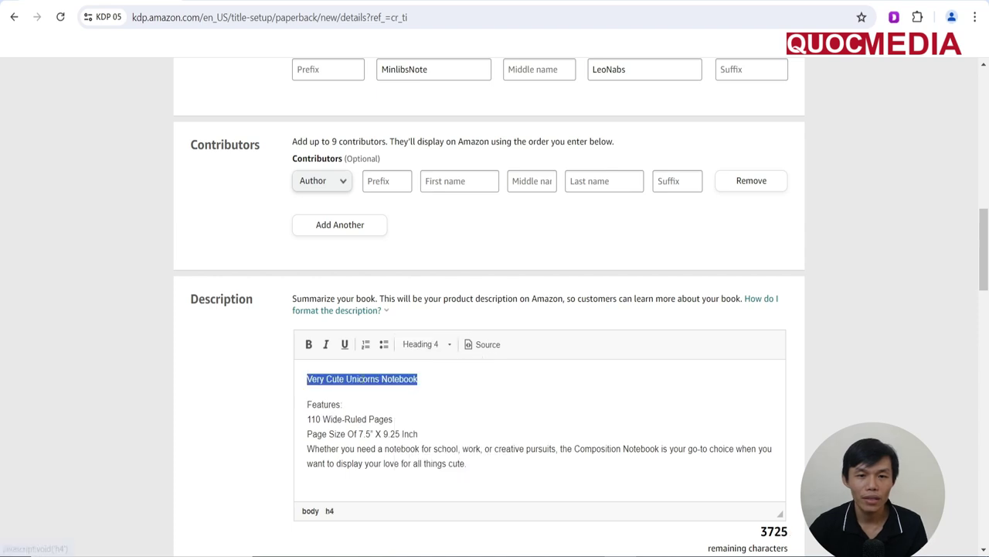
click(308, 344)
drag(345, 406, 307, 405)
click(308, 344)
click(422, 401)
scroll(423, 399, down, 1)
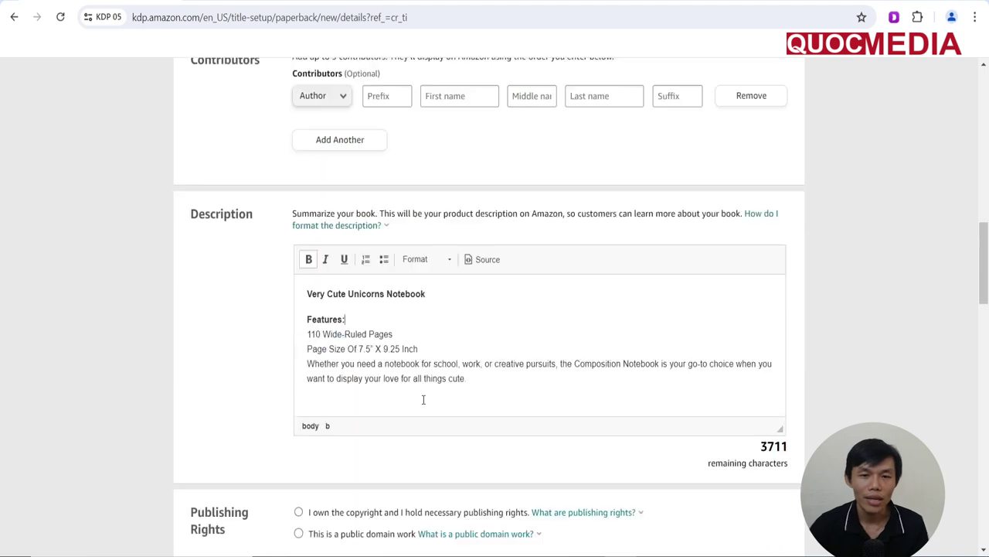
Turn the description lines below "Features:" into a bulleted list
drag(467, 379, 307, 334)
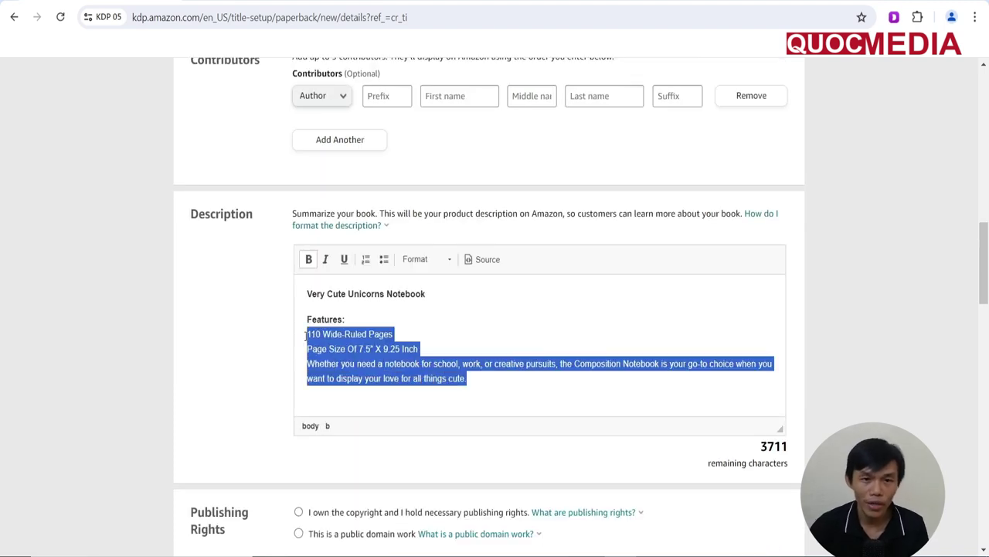
click(382, 262)
click(450, 343)
scroll(453, 346, down, 1)
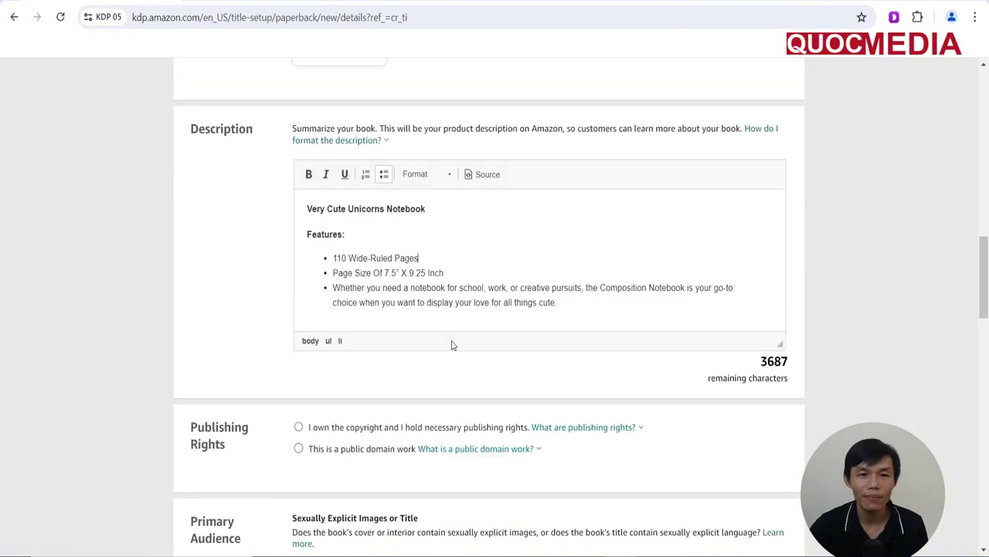
Declare ownership of the copyright and publishing rights, and answer No for sexually explicit images or title
scroll(453, 345, down, 2)
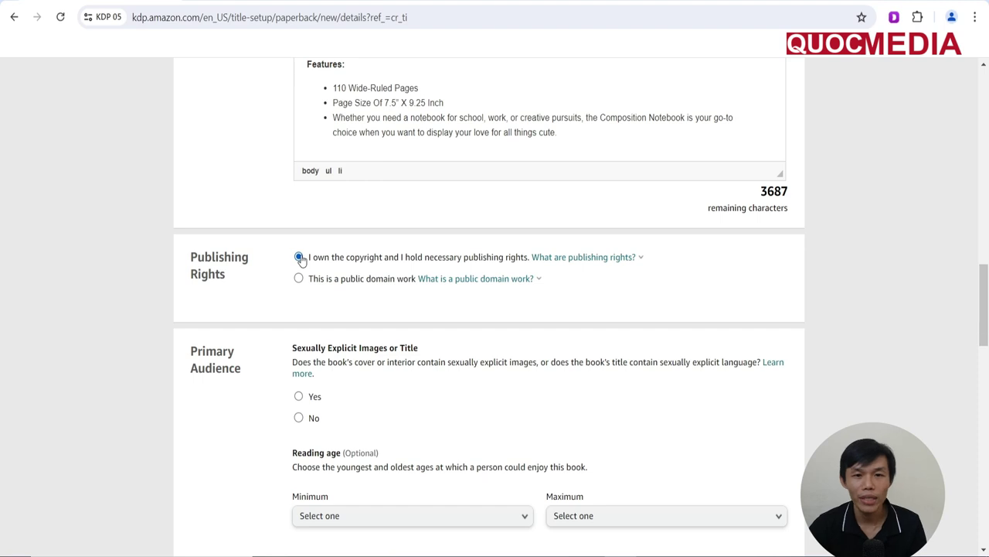
scroll(301, 260, down, 1)
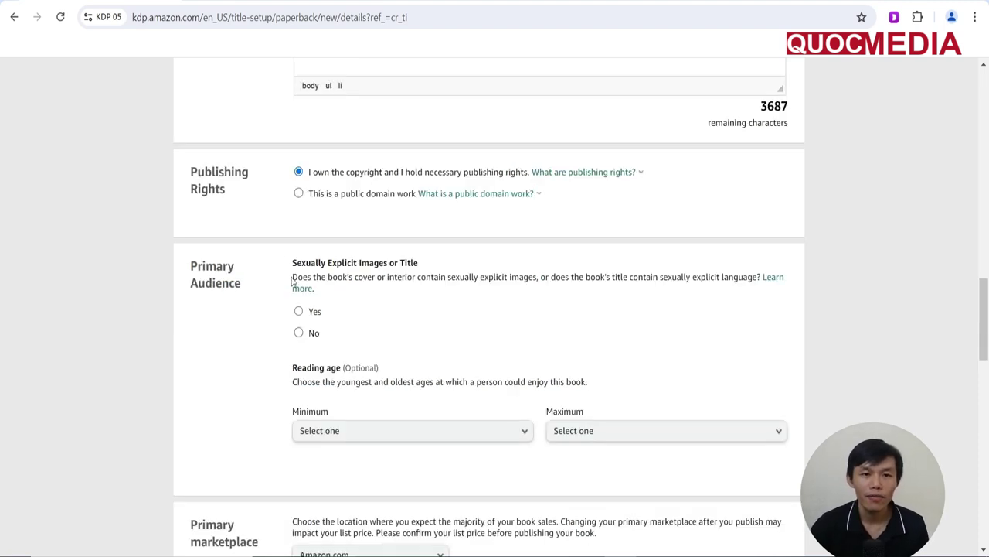
drag(270, 268, 441, 265)
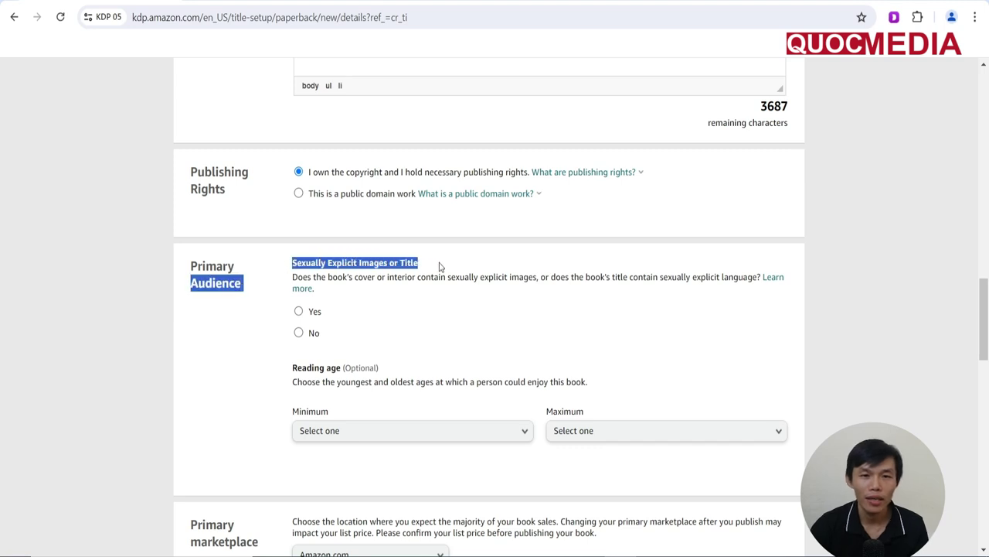
click(440, 267)
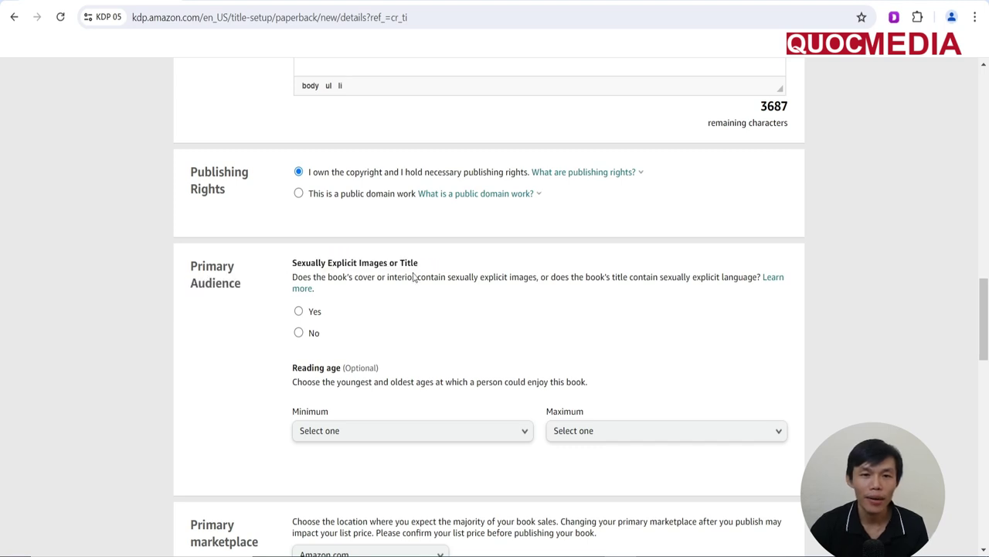
click(298, 332)
Set the reading age to a minimum of 12 and a maximum of 18+
scroll(467, 363, down, 1)
click(464, 352)
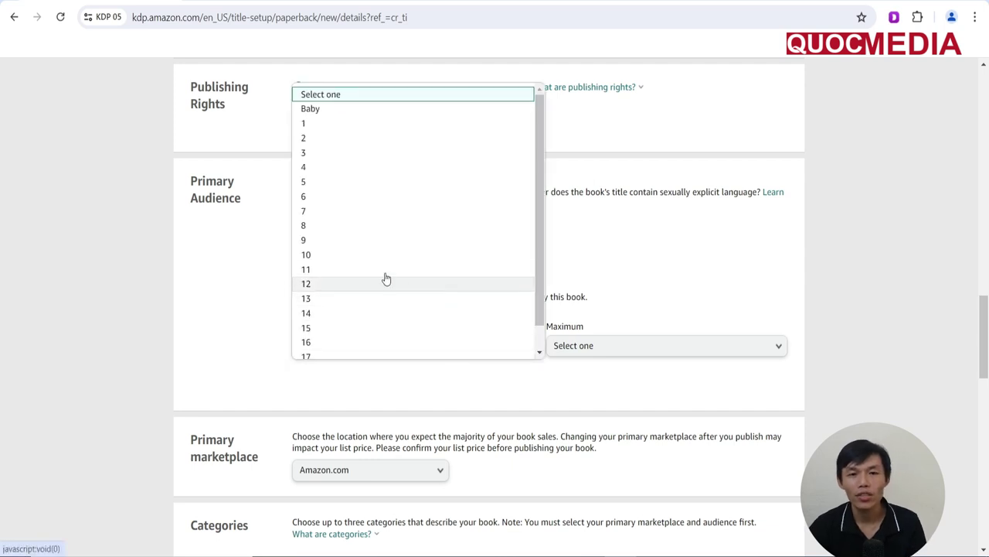
click(321, 290)
click(610, 347)
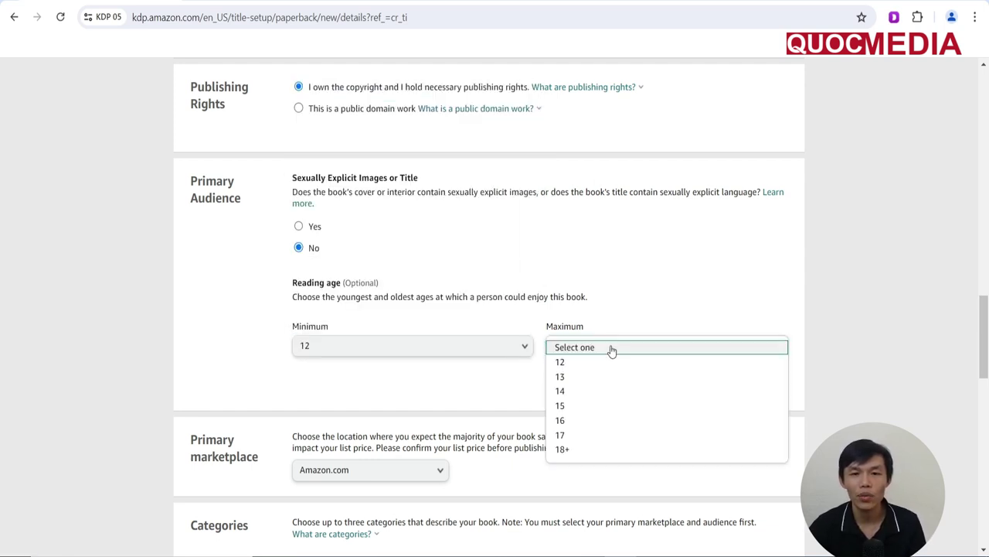
click(577, 449)
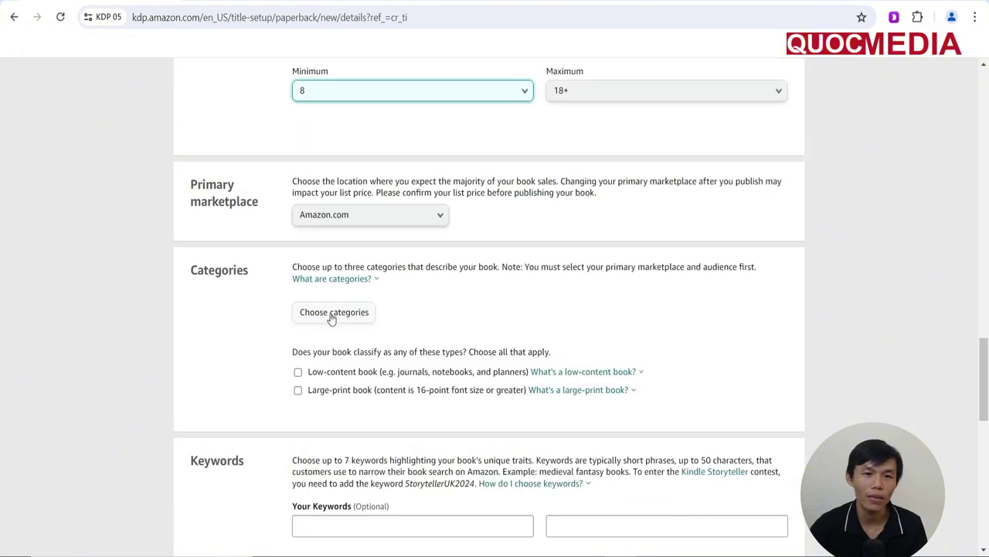
Save the category placement Children's Books › Education & Reference › Reading & Writing › Composition & Creative Writing for the book
click(331, 313)
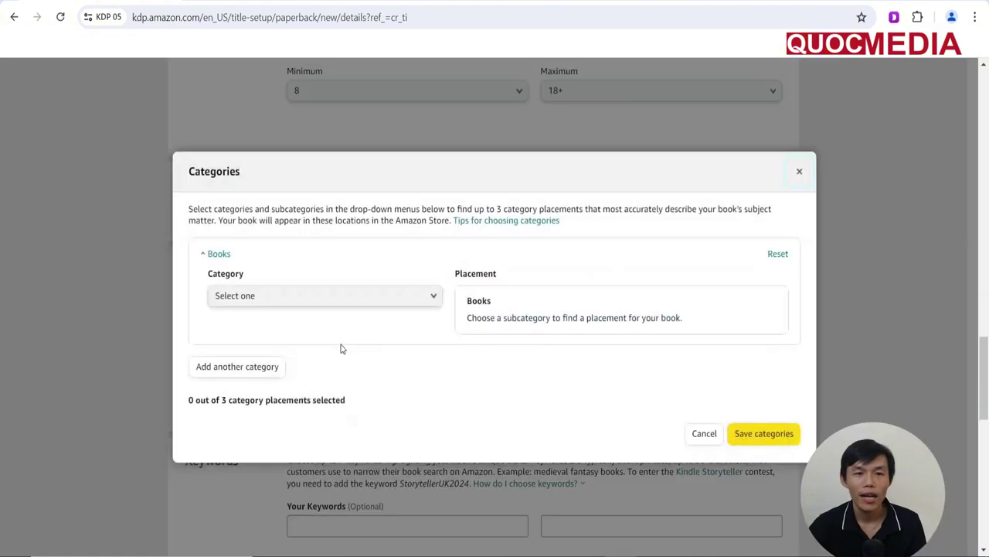
click(370, 299)
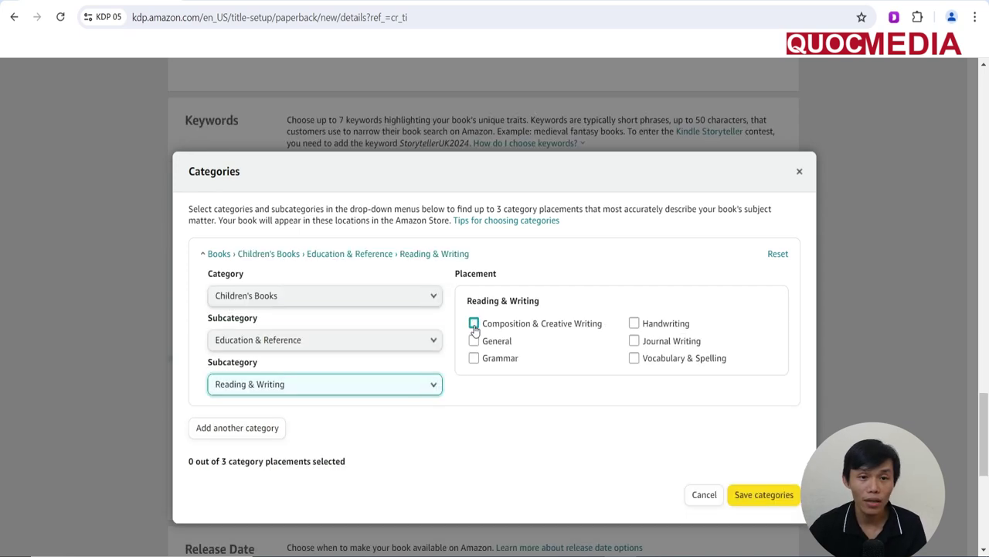
click(474, 323)
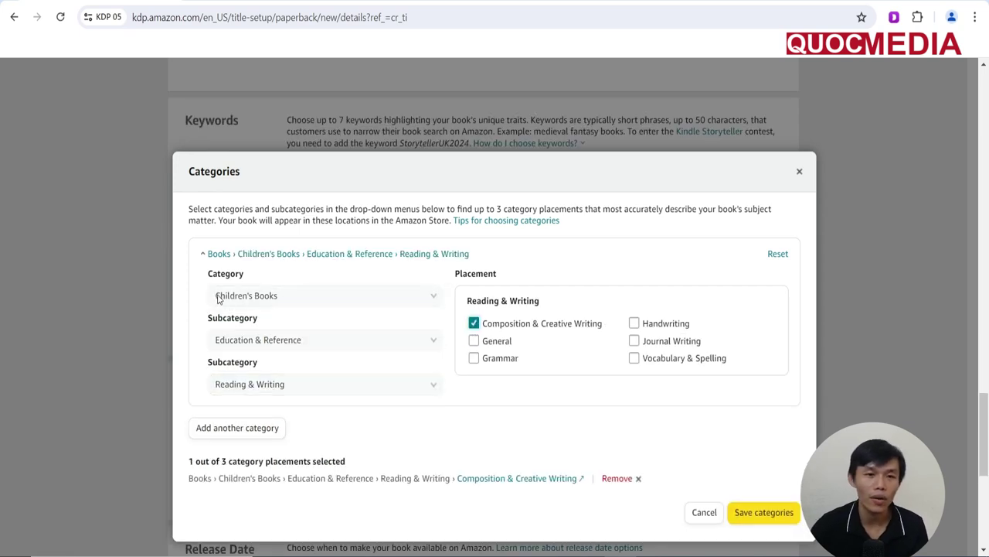
drag(217, 299, 287, 298)
drag(219, 341, 315, 342)
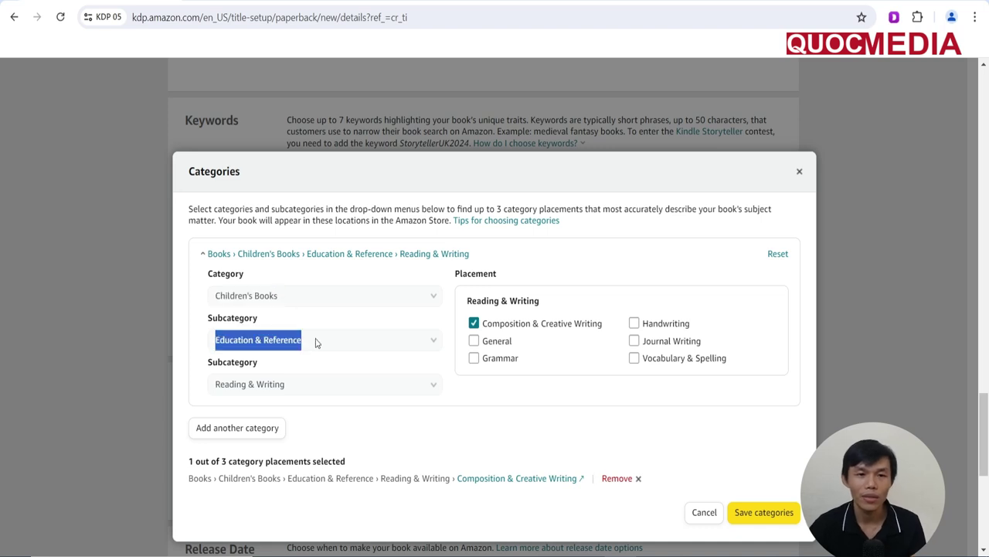
drag(215, 384, 312, 393)
click(430, 407)
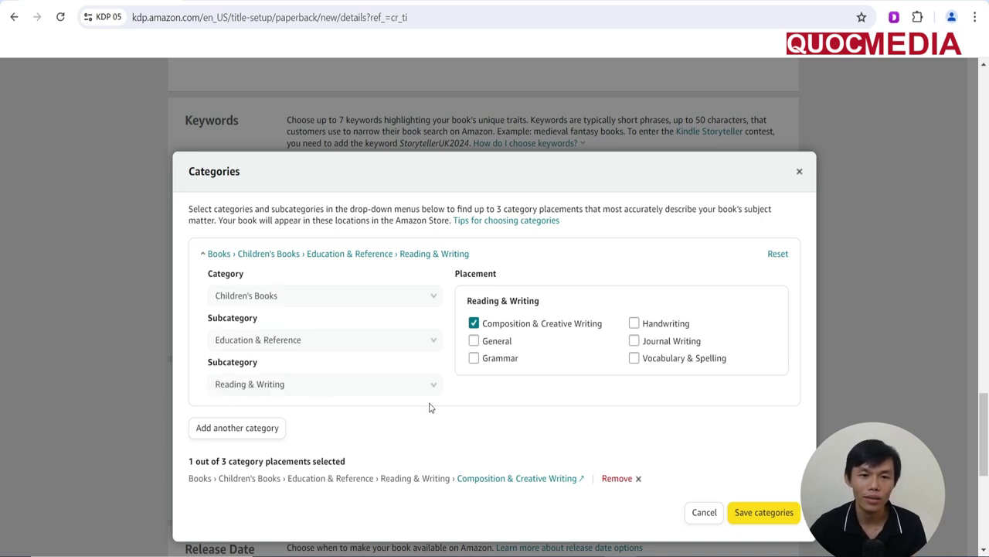
click(750, 514)
Classify the book as a low-content book, such as journals, notebooks and planners
scroll(539, 377, down, 2)
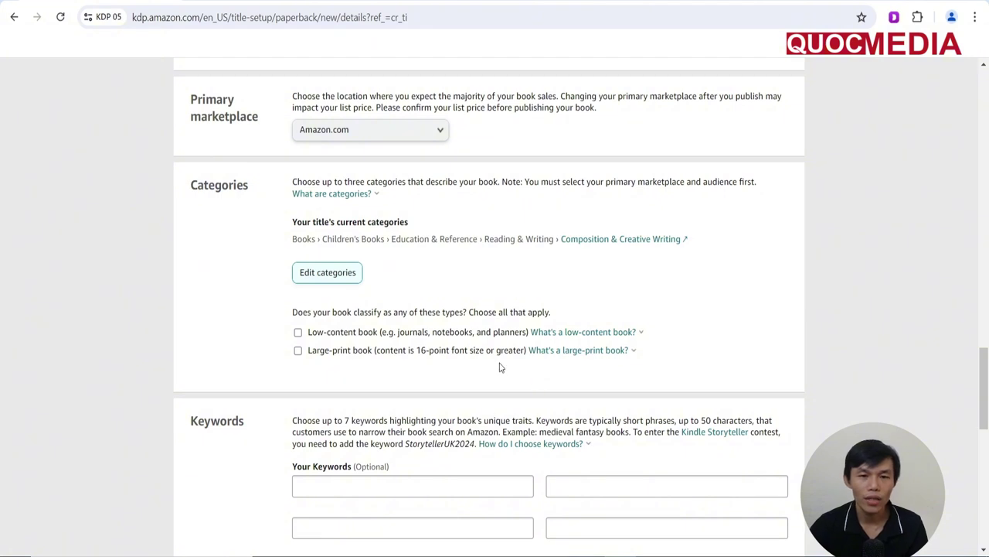
click(581, 332)
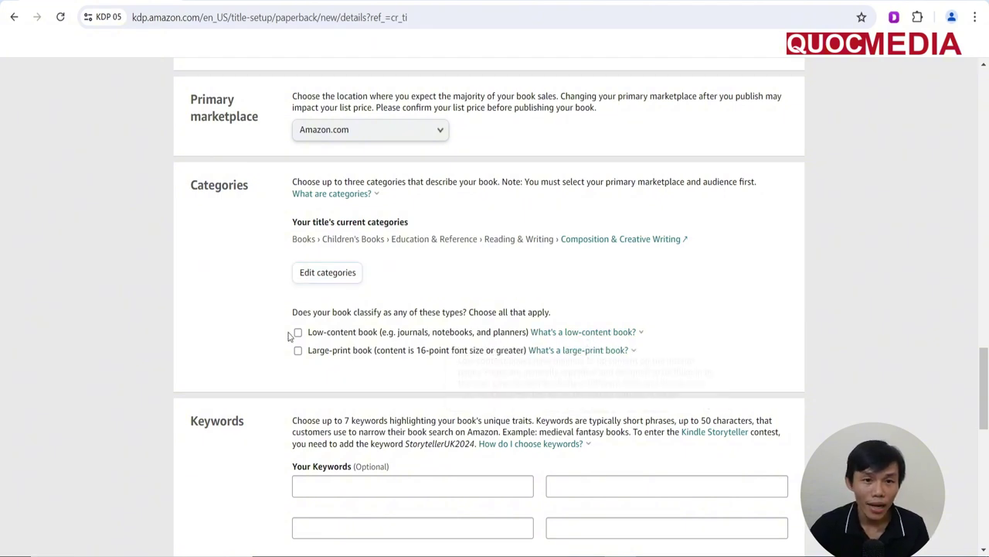
click(298, 332)
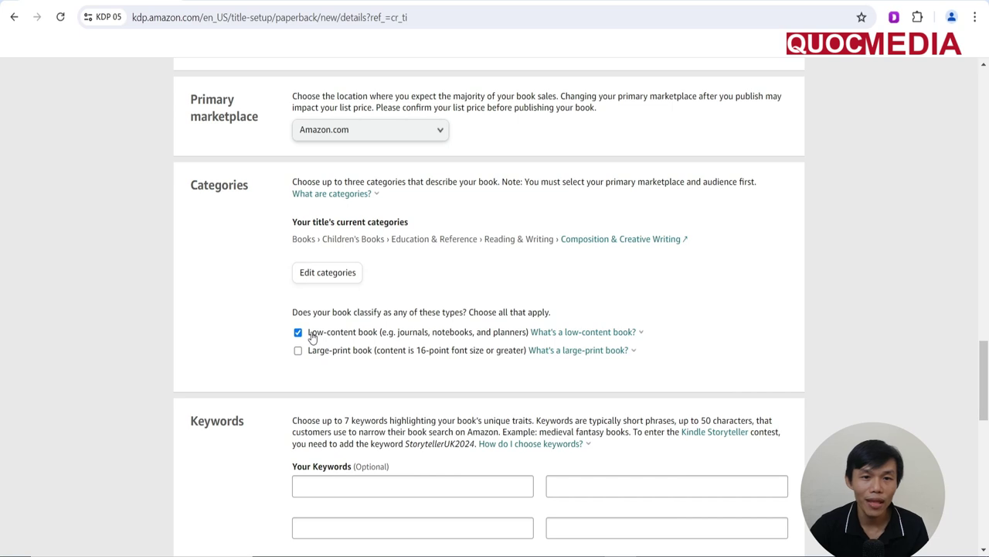
drag(309, 338, 512, 347)
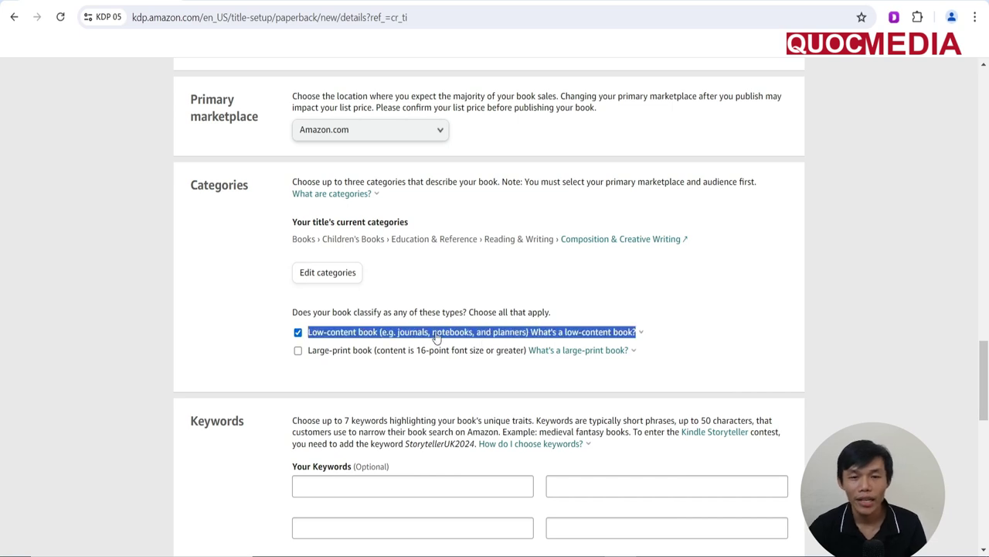
scroll(436, 395, down, 1)
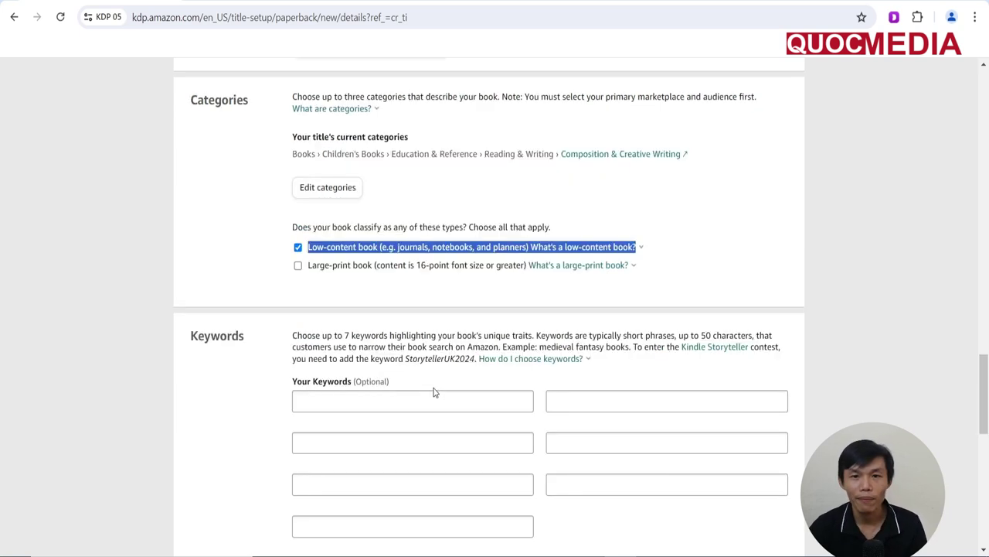
Fill the seven keyword fields with composition and unicorn notebook phrases, including "composition notebook cute", and save the details to continue to the content page
click(398, 400)
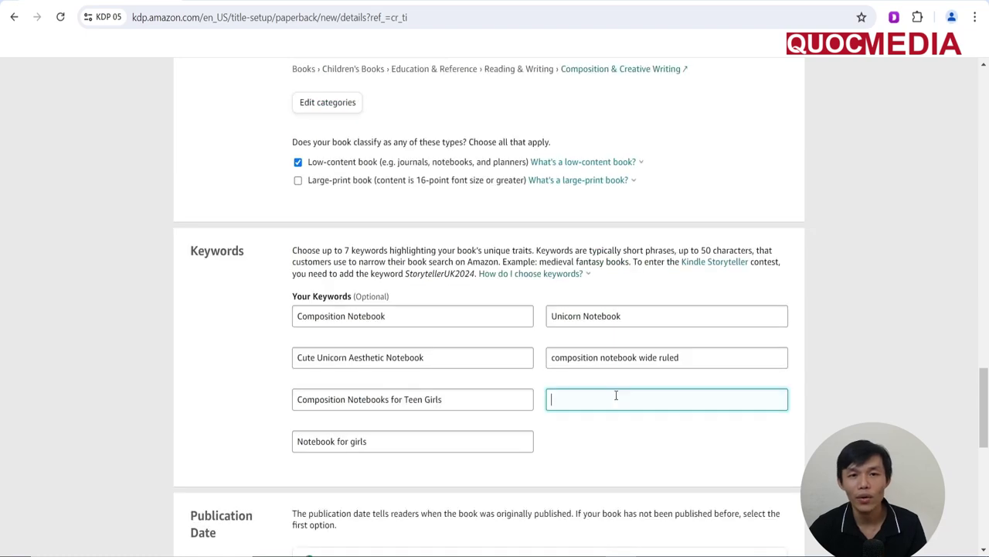
text(composition notebook cute)
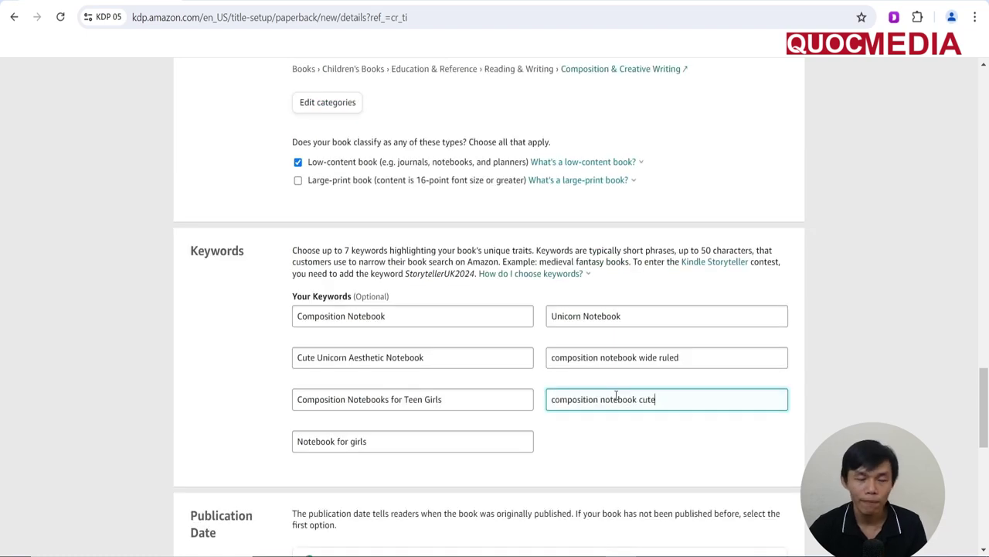
scroll(618, 407, down, 4)
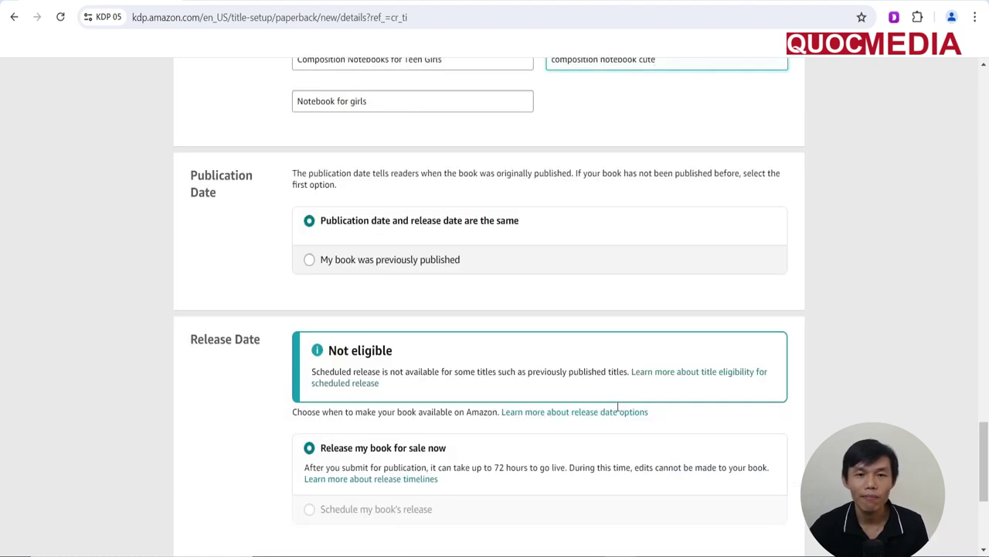
scroll(388, 361, down, 3)
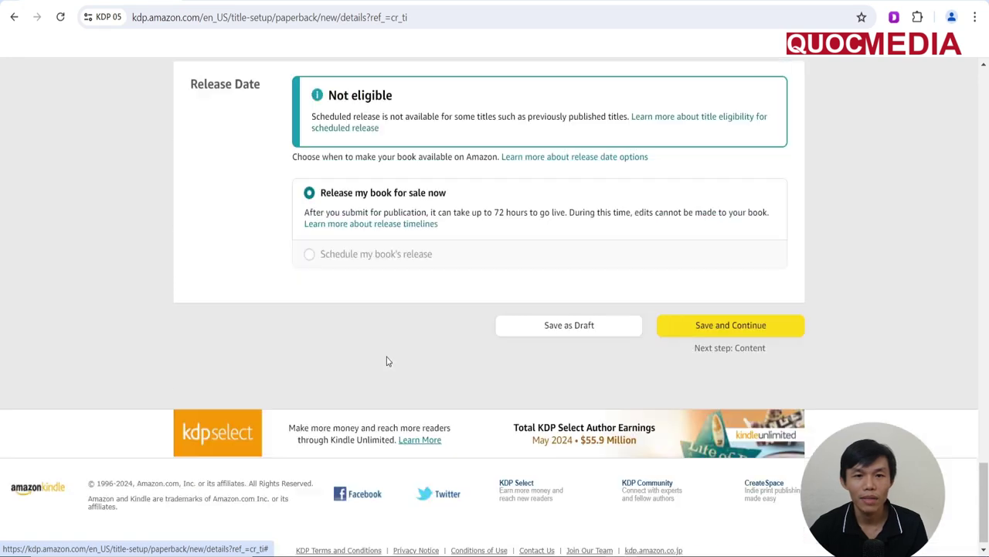
click(715, 326)
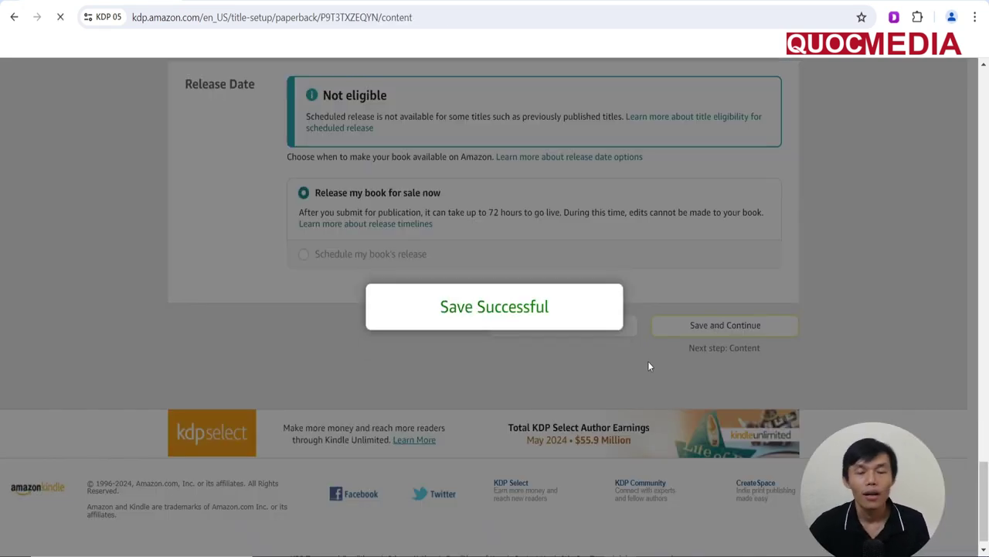
Set the trim size to 7.5 x 9.25 in and the bleed setting to Bleed (PDF only)
scroll(641, 366, down, 4)
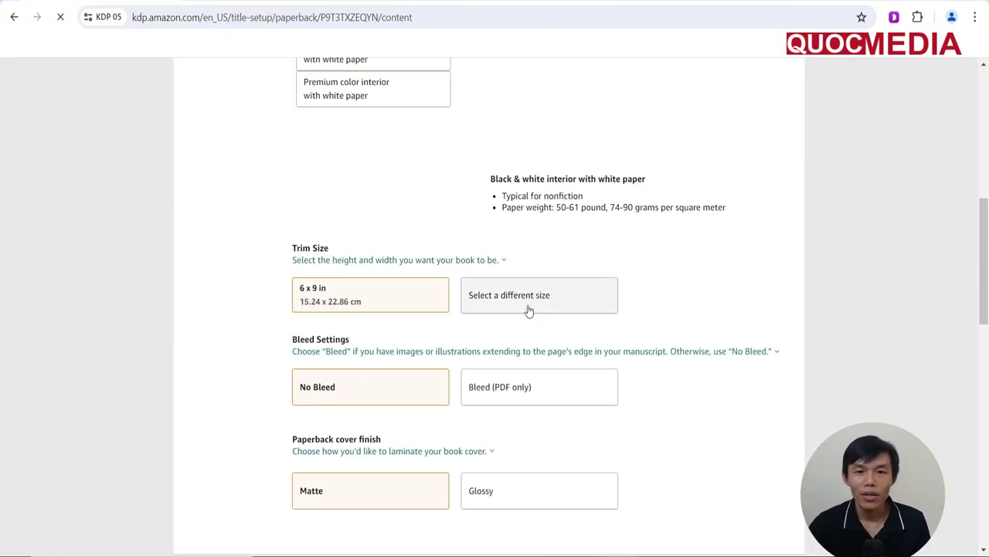
scroll(521, 307, up, 4)
scroll(536, 326, down, 4)
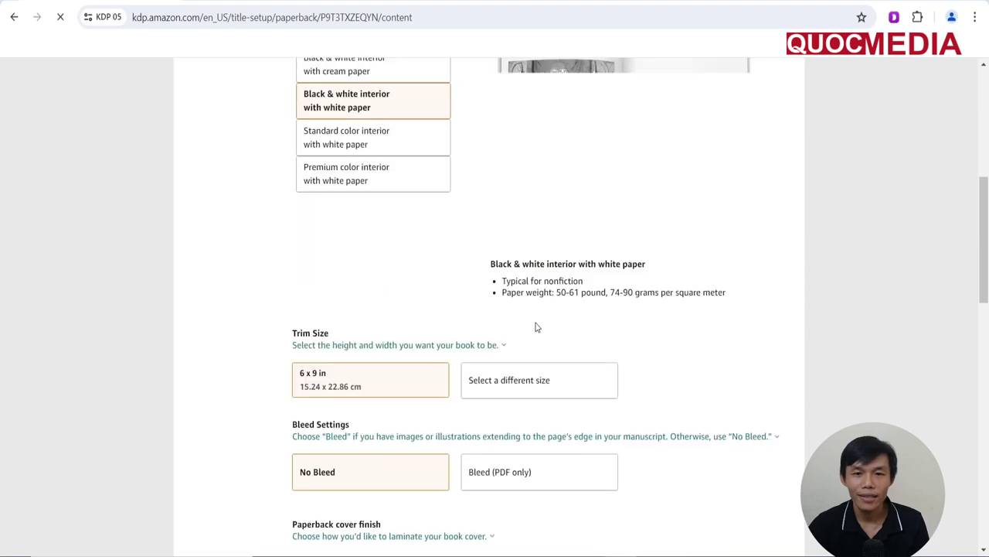
click(512, 301)
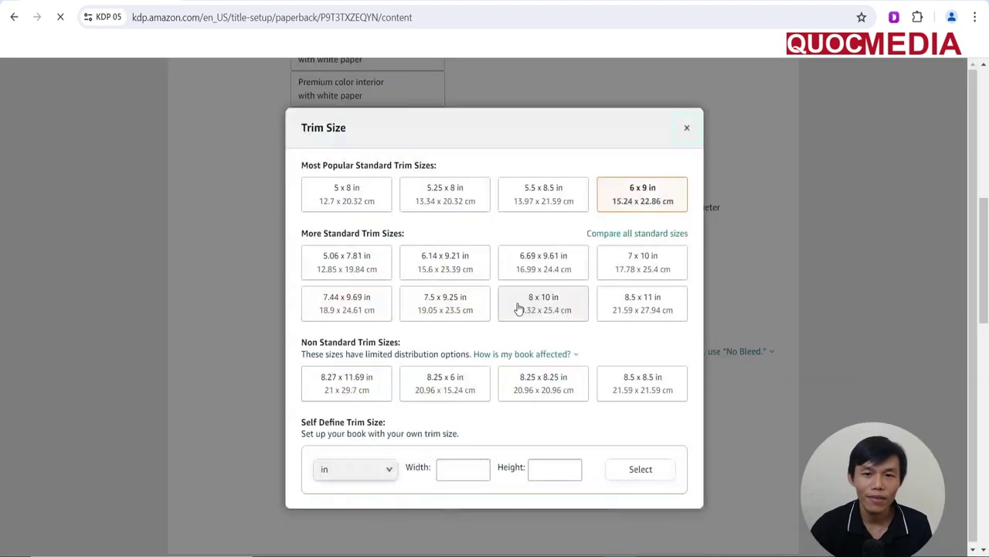
click(449, 310)
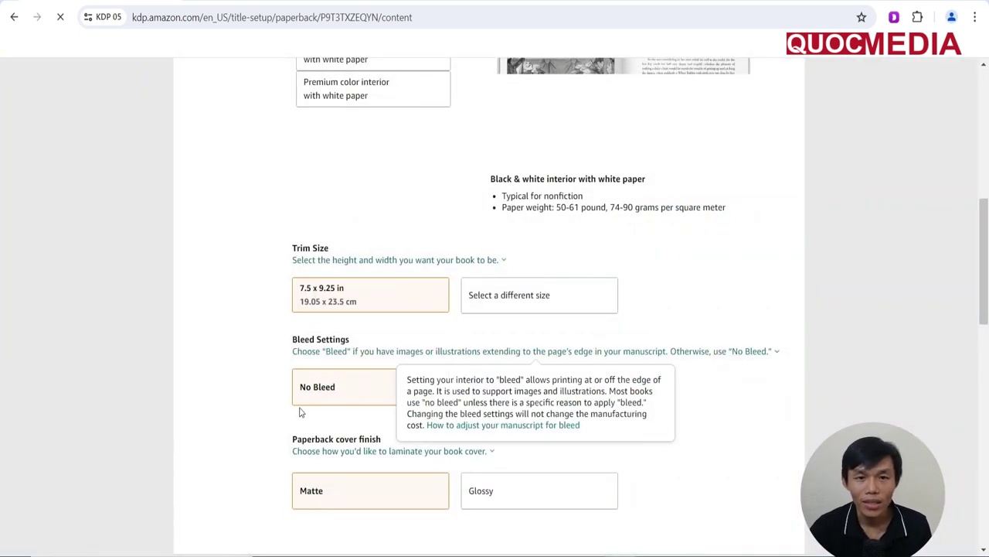
click(496, 397)
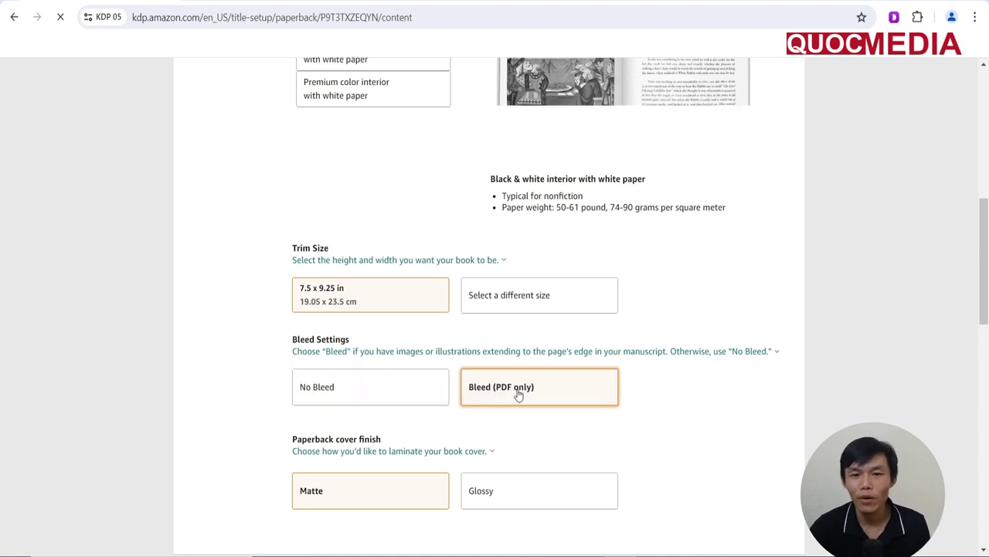
Upload the manuscript file "Paperback Interior (Composition_Notebook) 7_5X9_25 110 pages Bleed CMYK.pdf"
scroll(519, 395, down, 3)
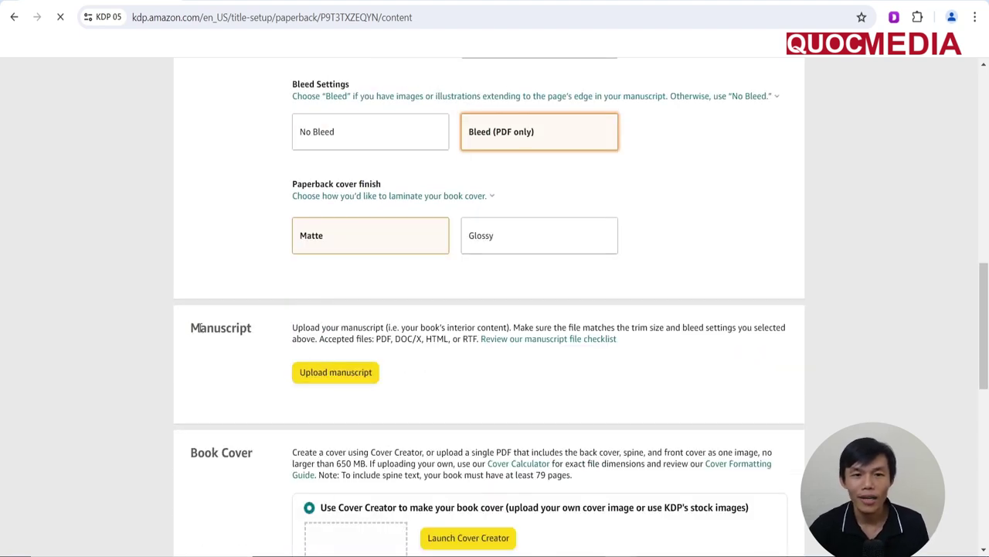
double_click(198, 327)
click(340, 372)
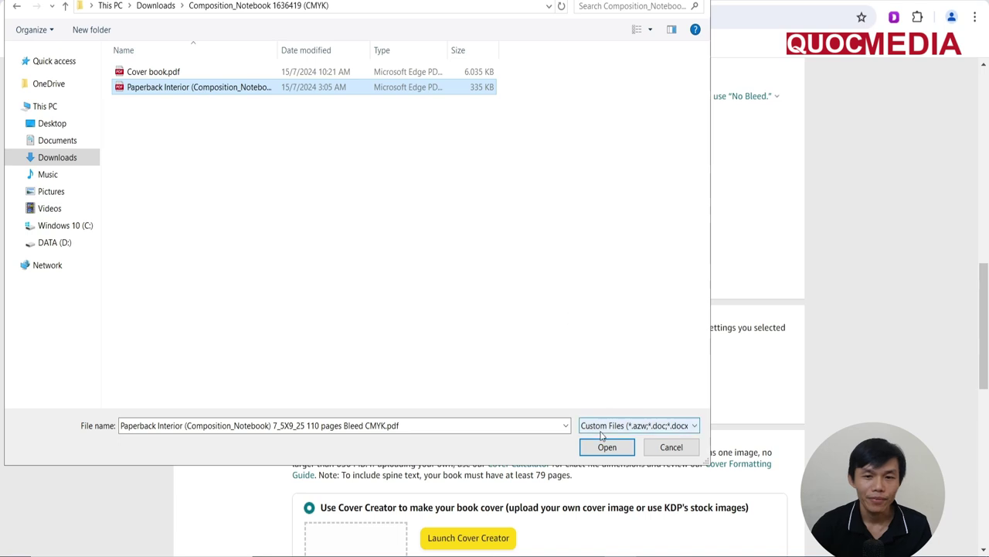
click(605, 447)
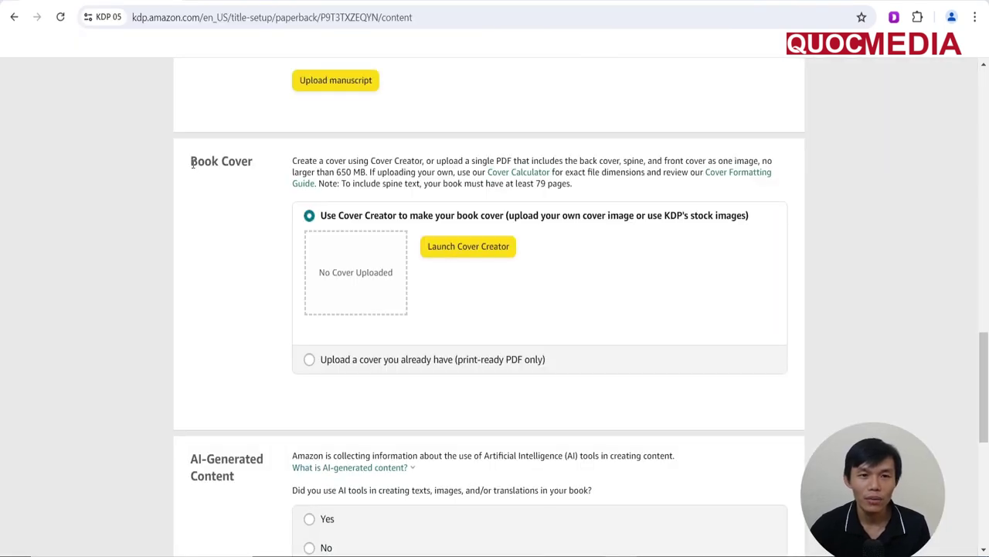
Choose to upload an existing print-ready cover and upload Cover book.pdf as the book cover
drag(193, 164, 264, 168)
click(250, 186)
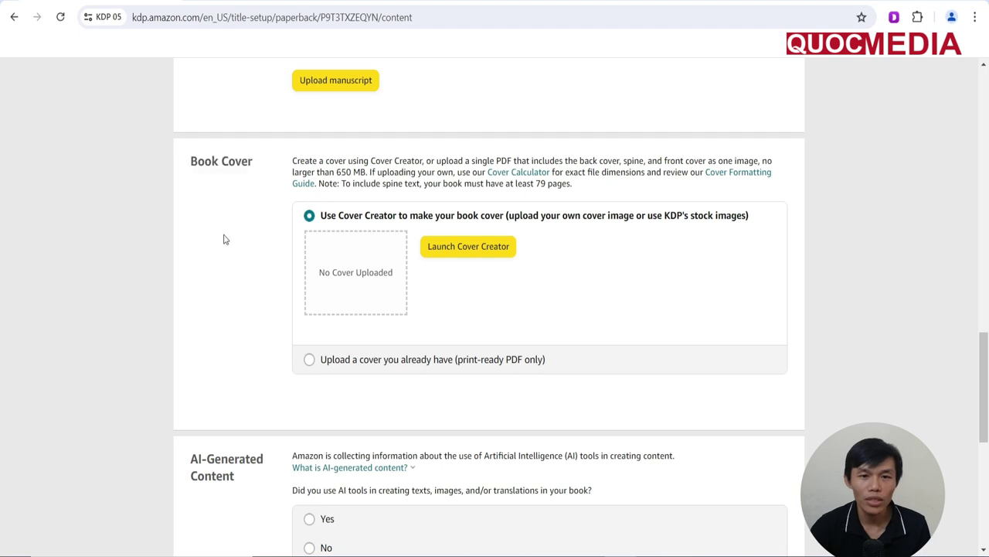
click(311, 358)
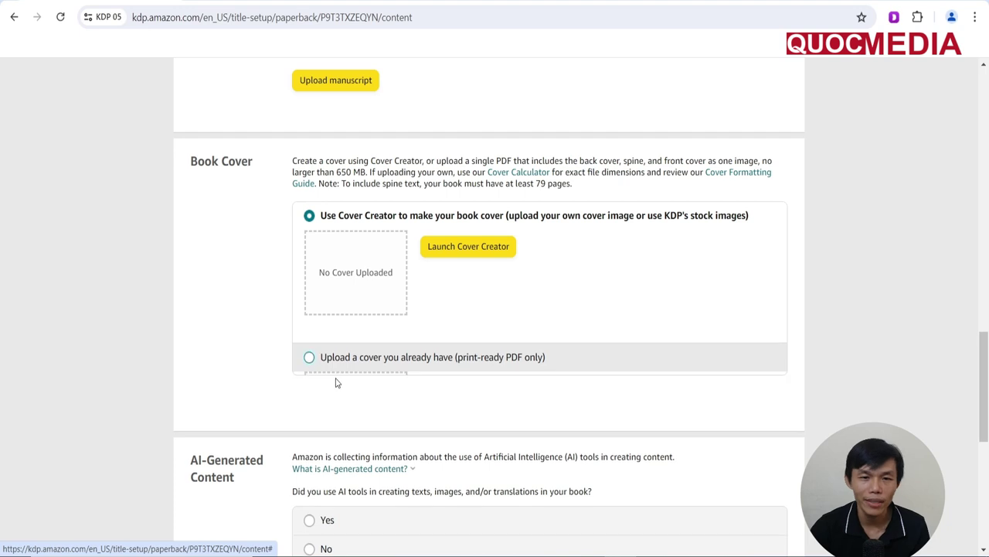
click(452, 283)
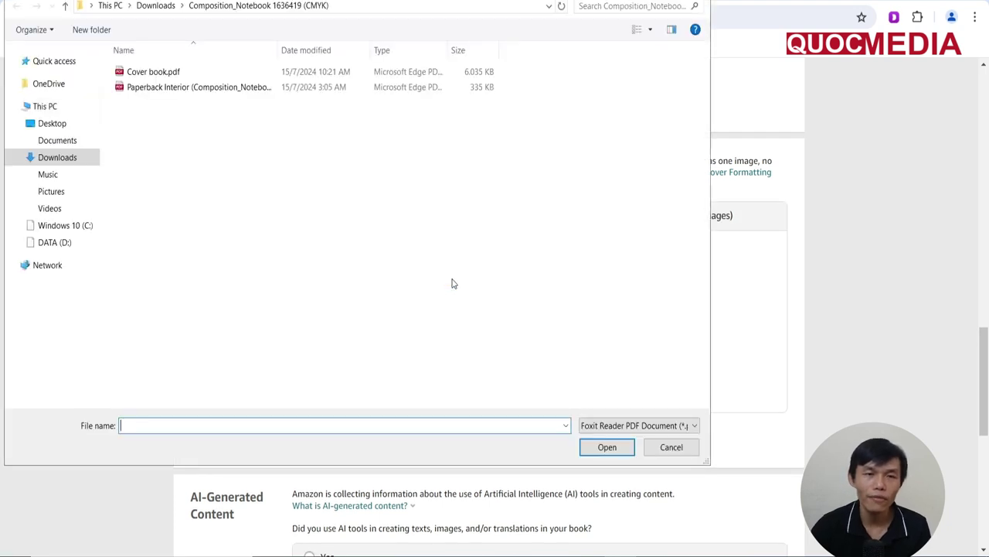
click(178, 72)
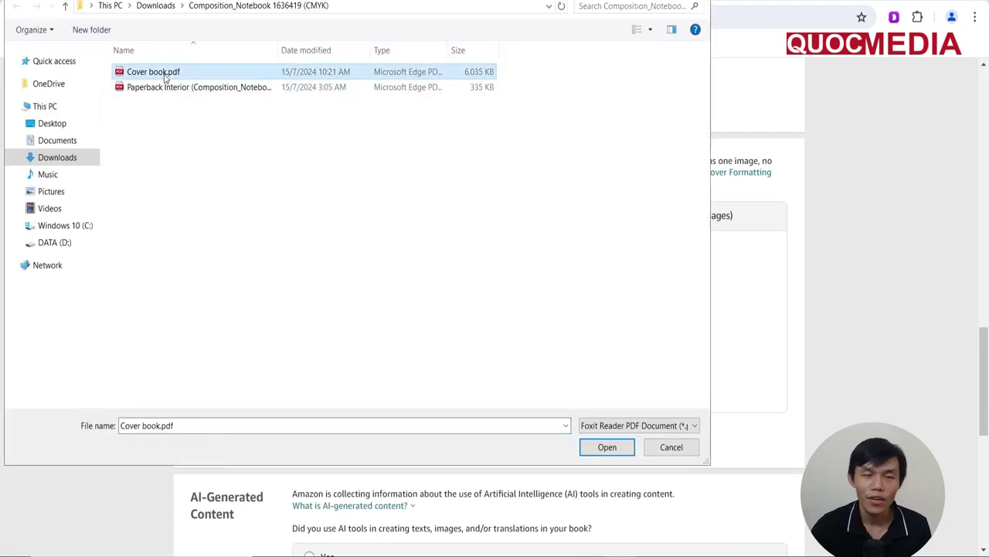
click(608, 447)
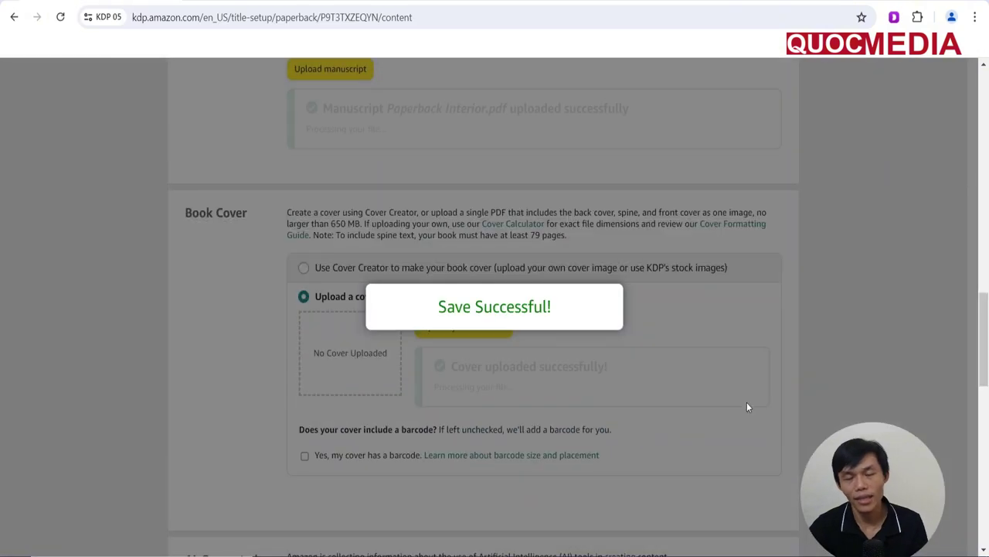
Declare AI-generated content: Texts None, Images one or a few AI-generated images made with Midjourney, and Translations None
scroll(668, 387, down, 2)
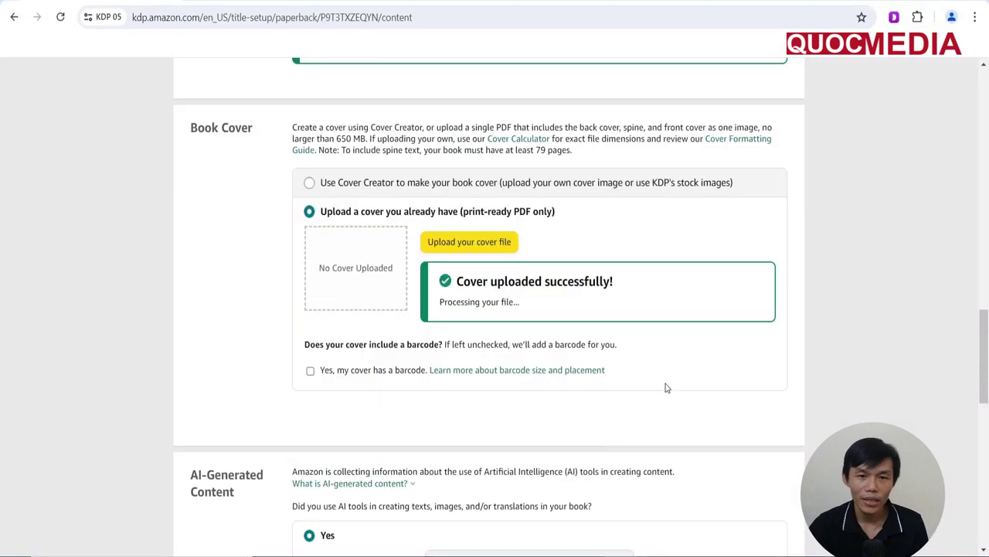
scroll(667, 388, down, 5)
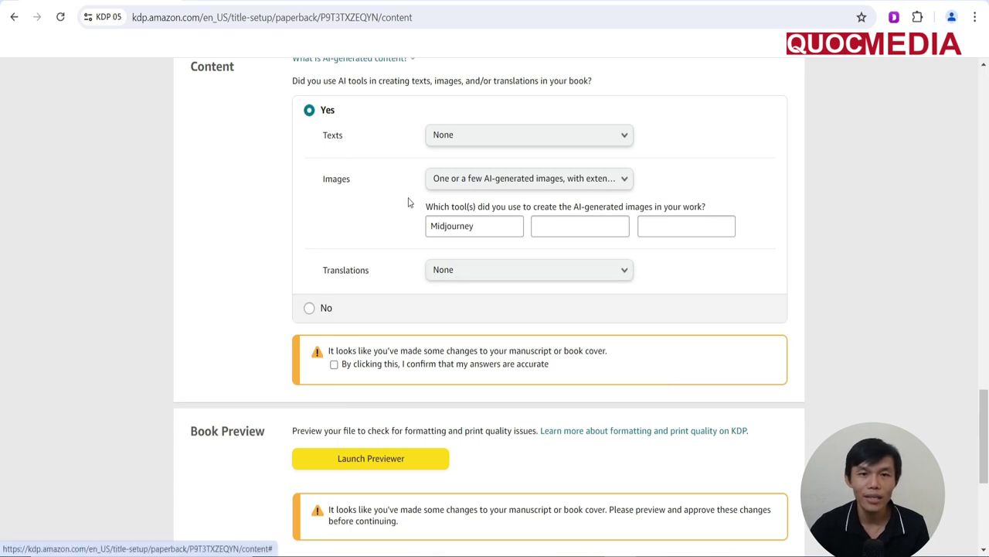
click(455, 224)
scroll(343, 181, up, 1)
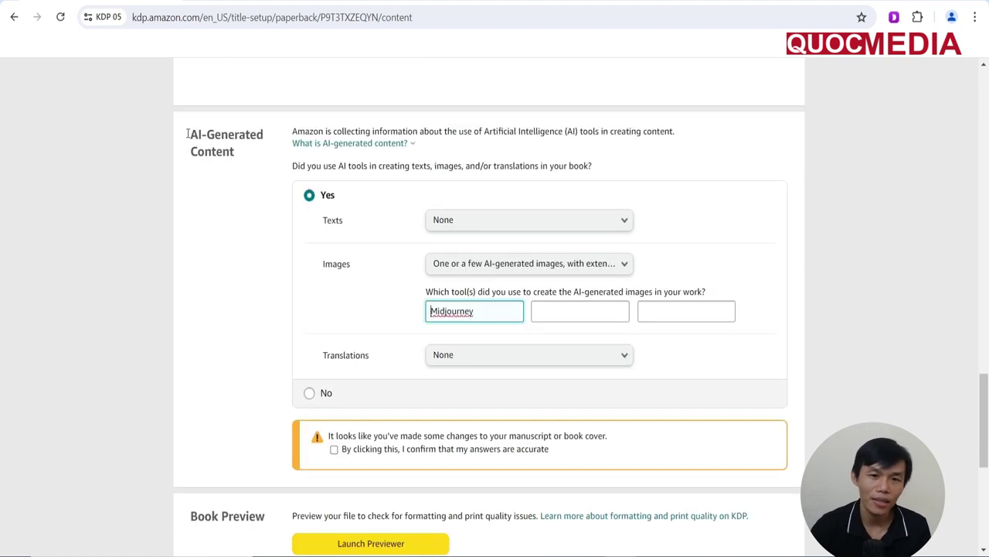
drag(190, 133, 239, 168)
click(241, 172)
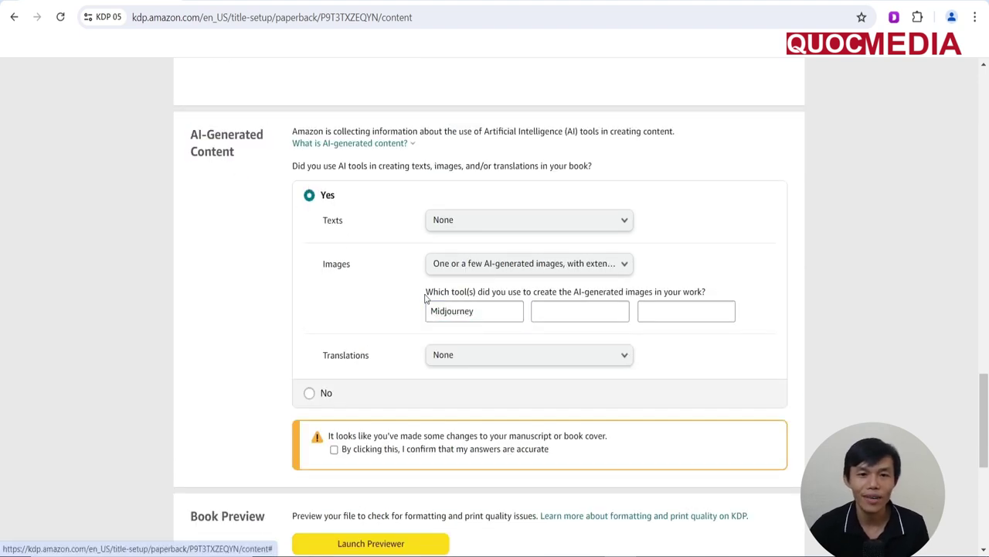
Launch the print previewer for the uploaded book and approve the proof
scroll(487, 323, down, 3)
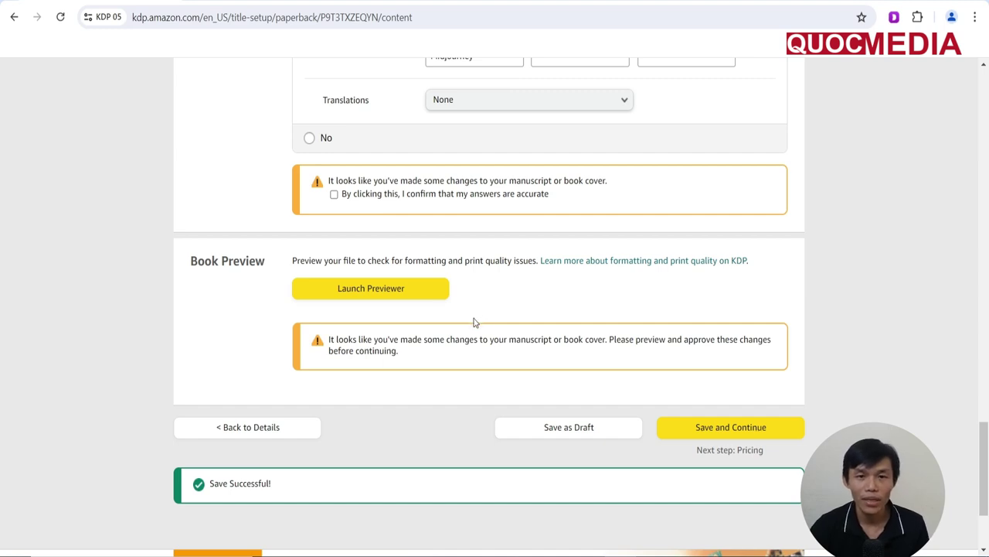
click(377, 294)
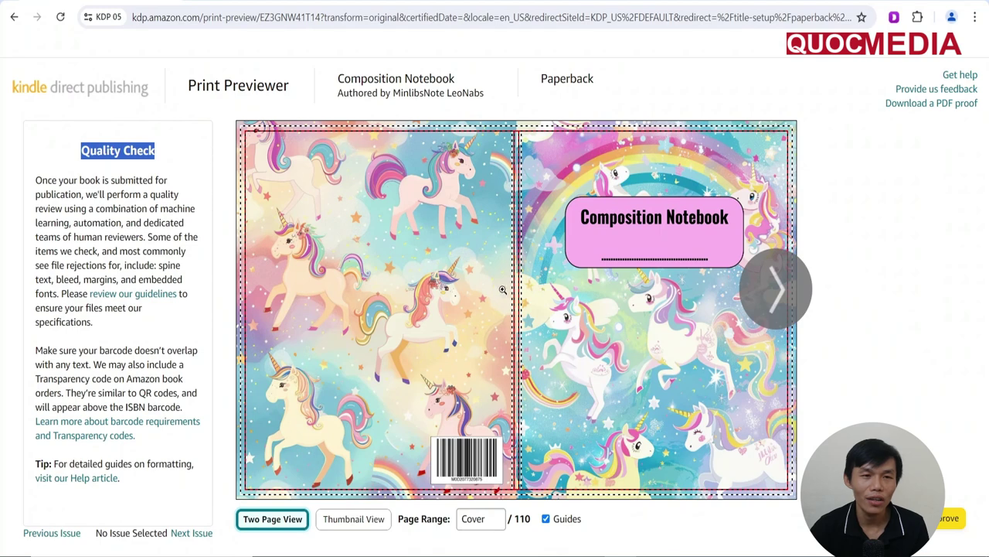
click(949, 522)
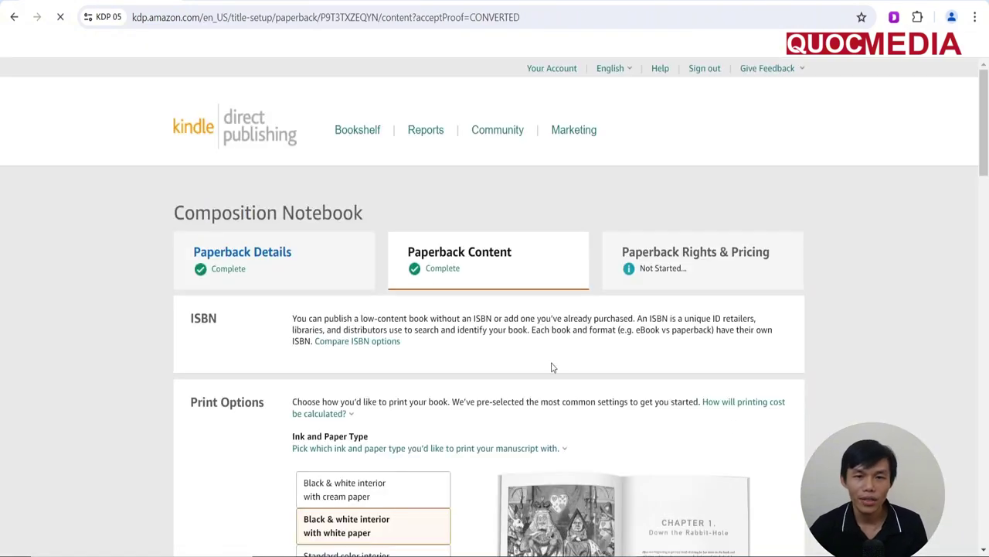
Confirm that the AI-generated content answers are accurate and save the content to continue to pricing
scroll(544, 369, down, 3)
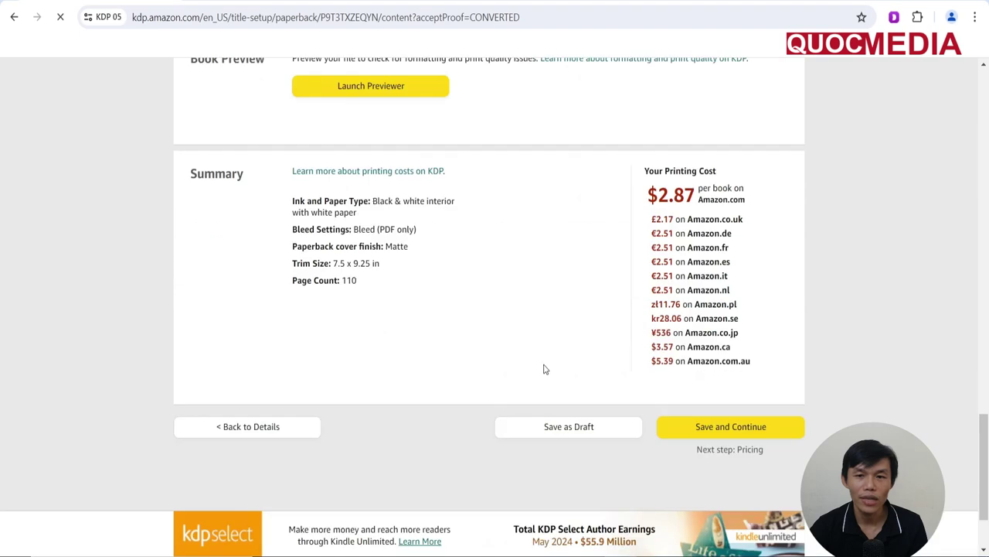
click(740, 429)
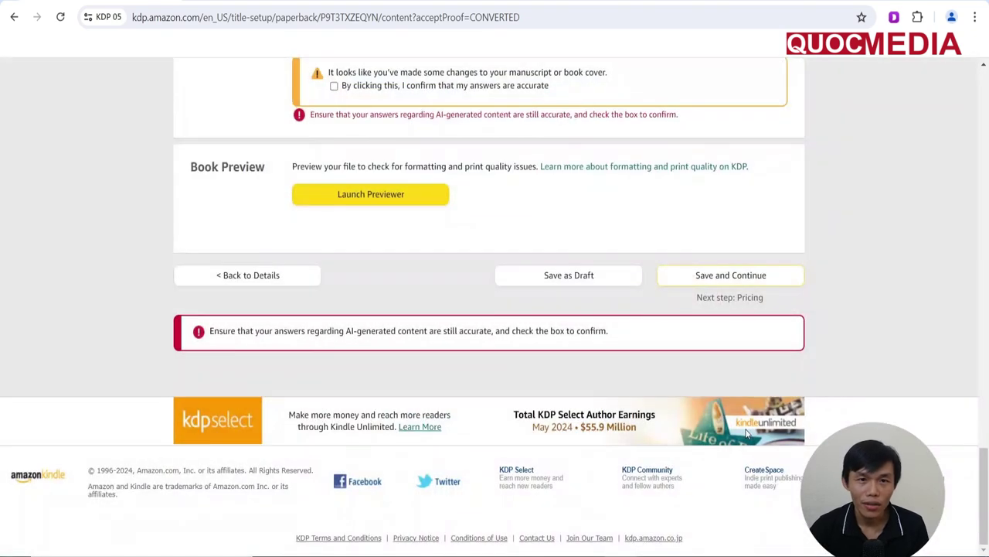
scroll(582, 400, up, 2)
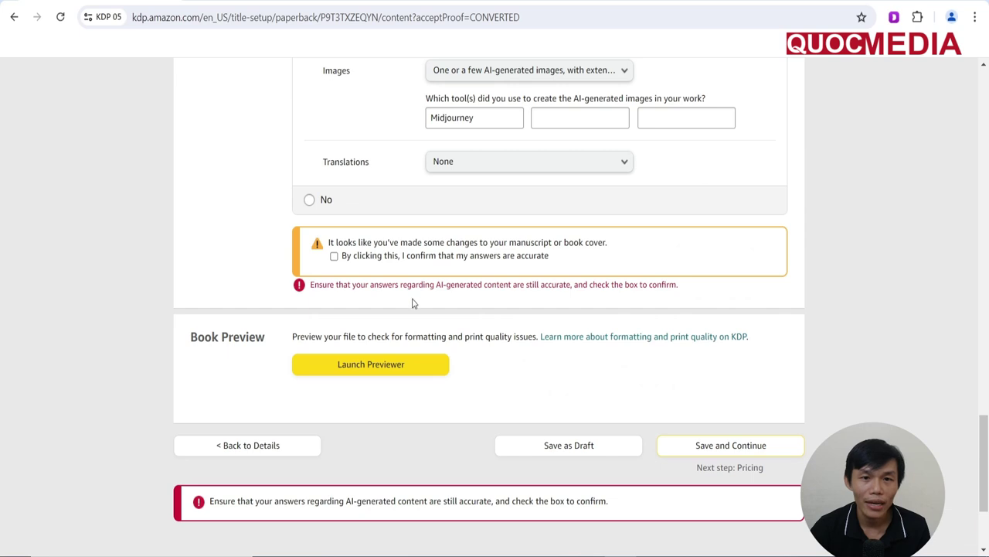
click(334, 257)
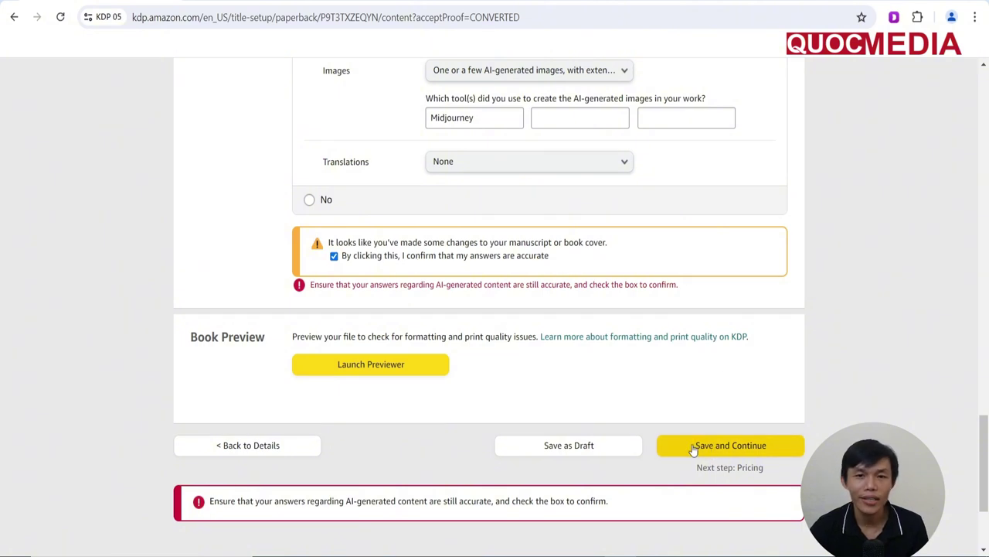
click(717, 448)
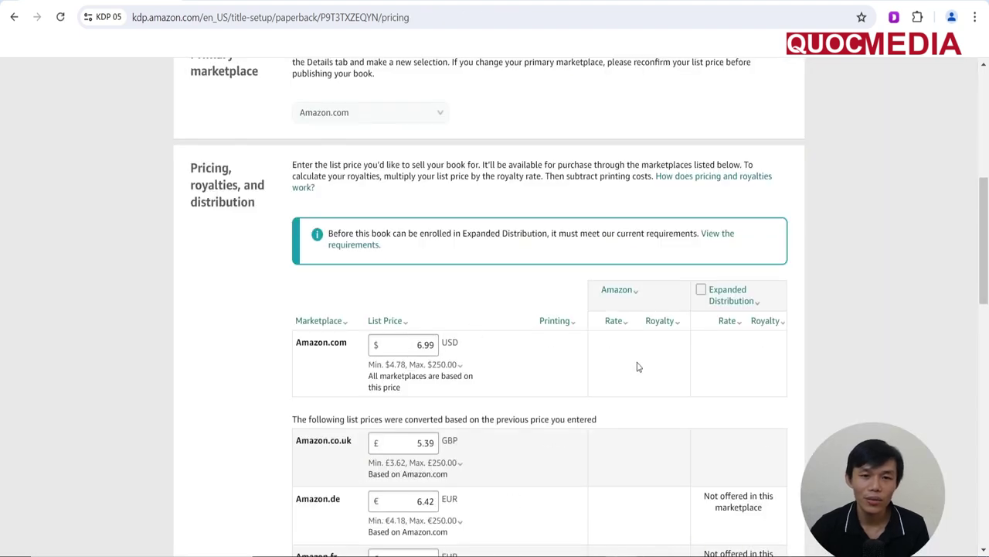
Set the Amazon.com list price to 6.99 USD, review the royalties and terms, and publish the paperback
double_click(670, 342)
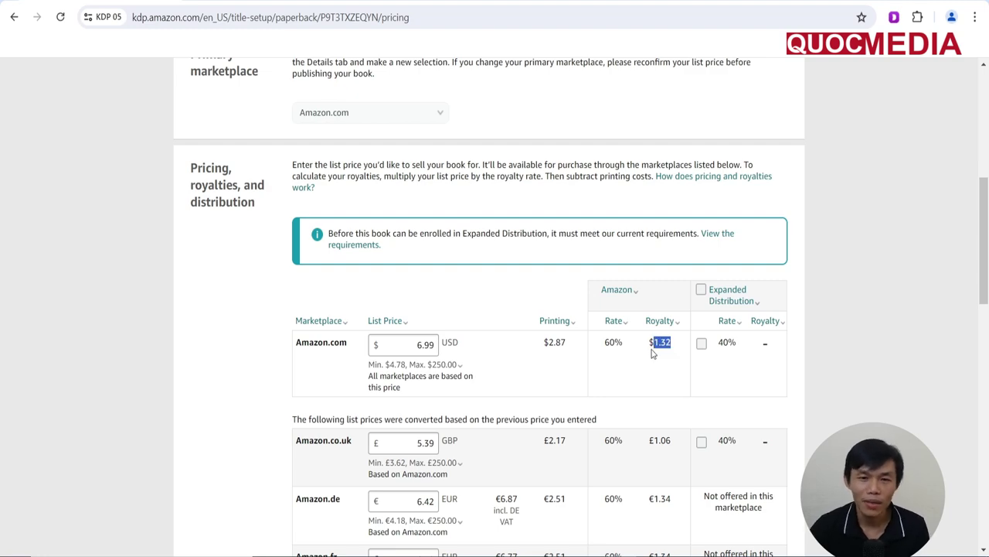
scroll(647, 362, down, 15)
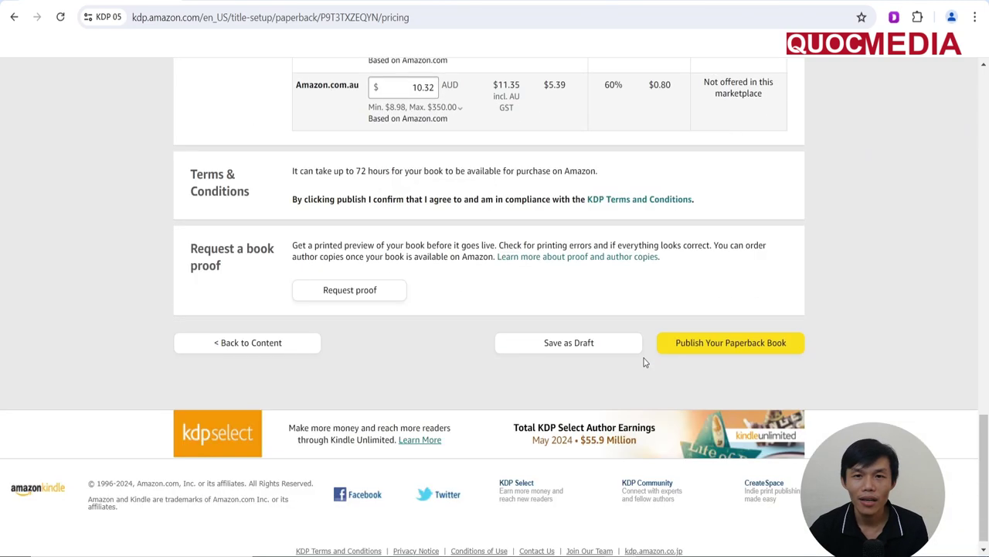
scroll(694, 349, up, 1)
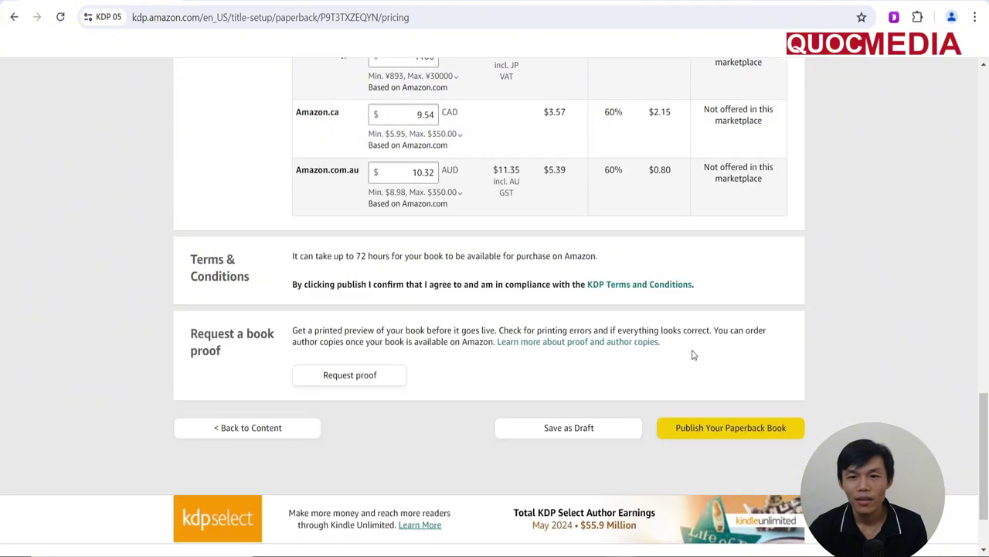
click(731, 430)
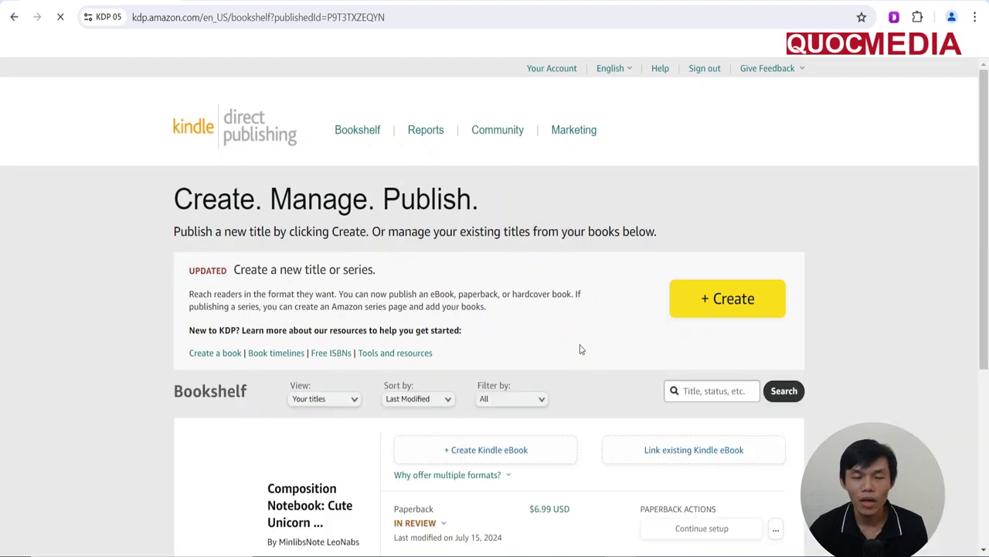
scroll(581, 349, down, 1)
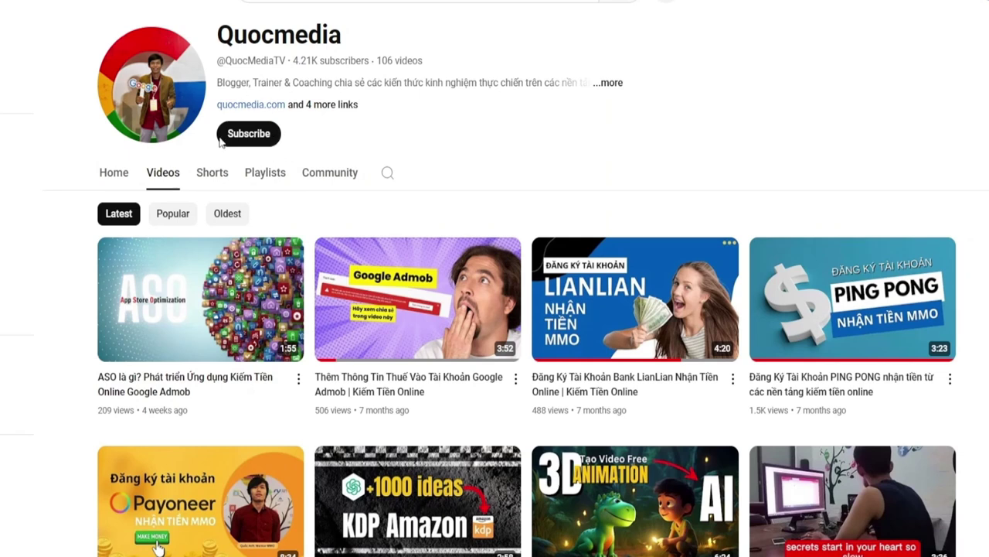
Switch to YouTube and subscribe to the Quocmedia channel
click(244, 137)
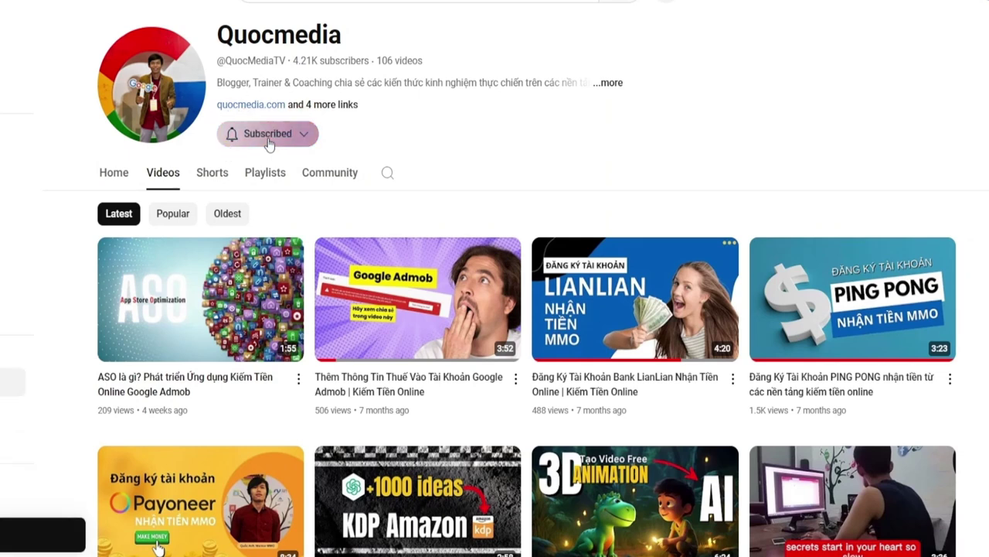
click(304, 145)
click(295, 162)
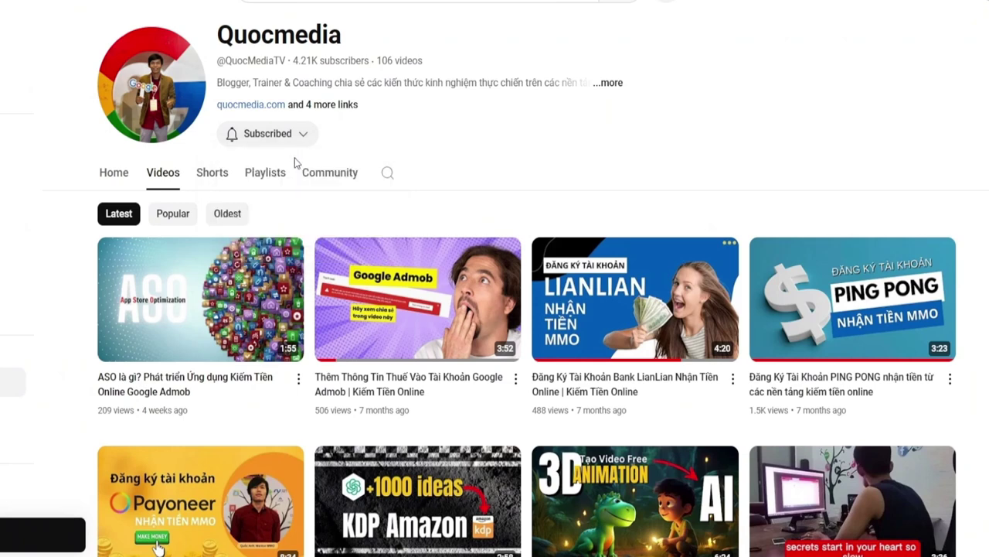